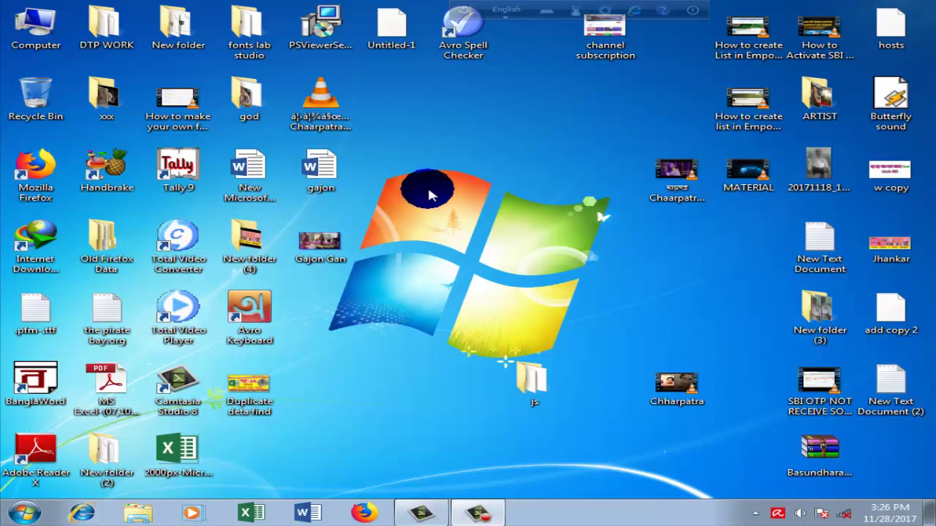
Look over the 'Duplicate deta find' and channel subscription reference images, then close them.
double_click(267, 385)
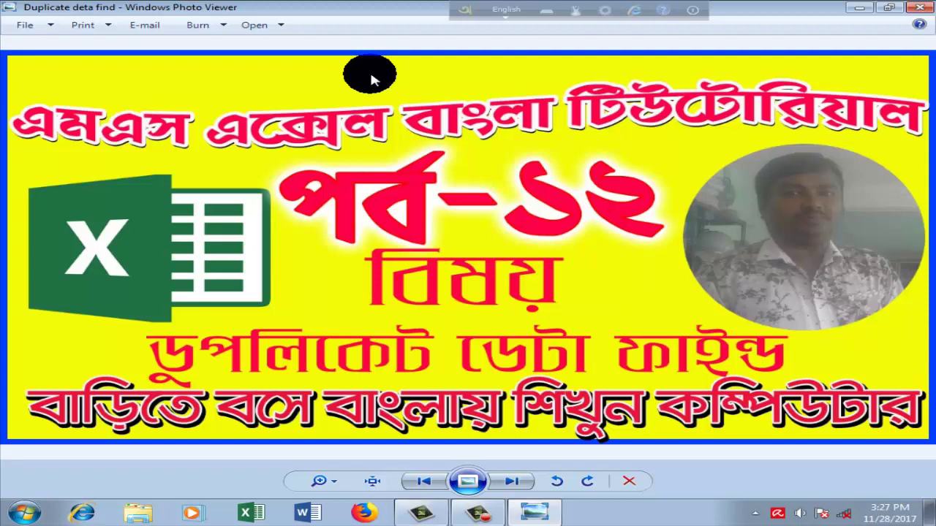
click(919, 5)
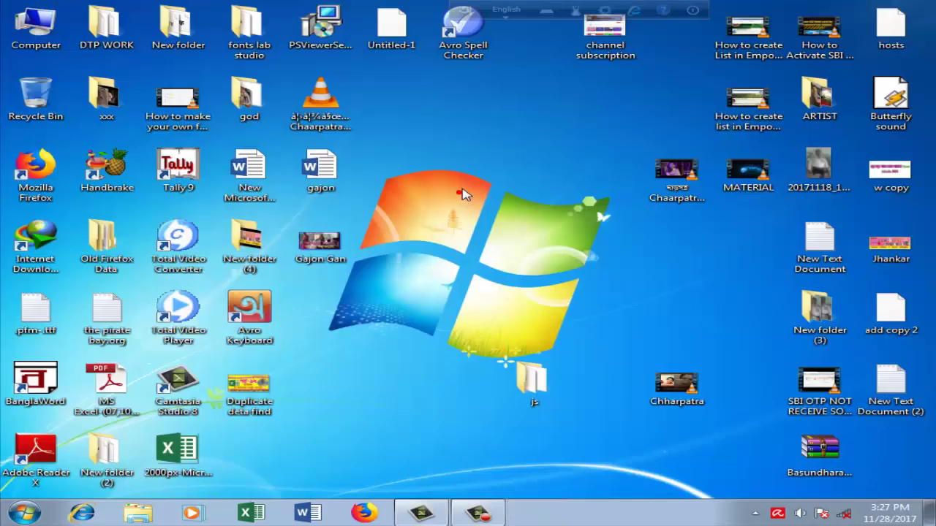
double_click(597, 49)
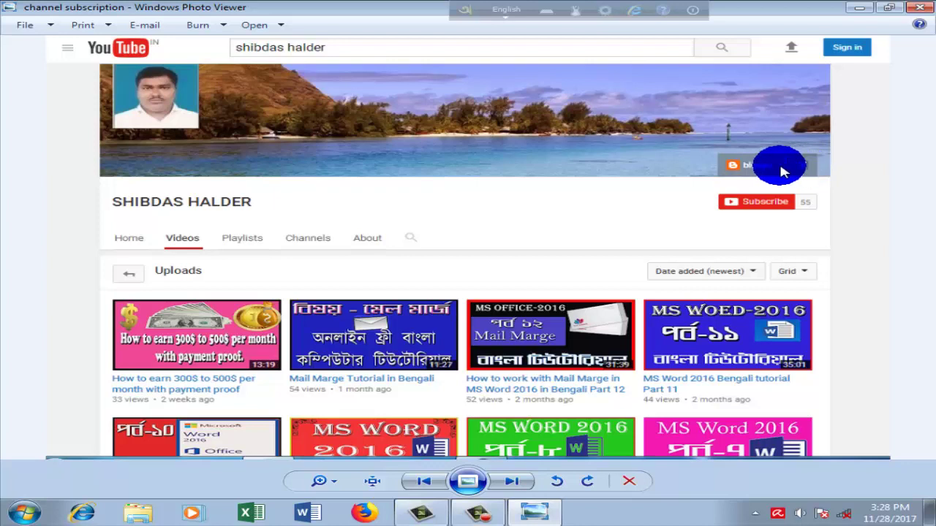
mouse_move(751, 165)
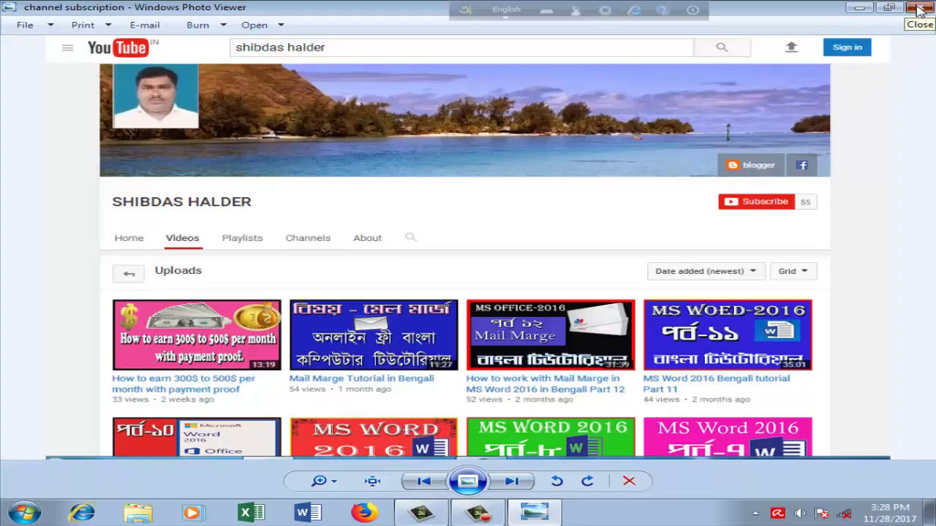
click(918, 10)
double_click(272, 395)
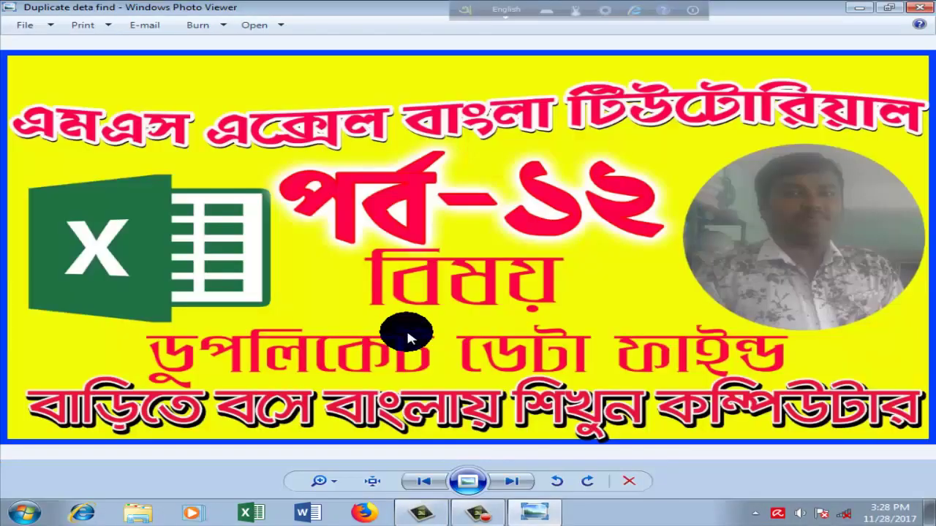
click(918, 9)
Start a blank Excel workbook and widen columns A and B.
click(257, 508)
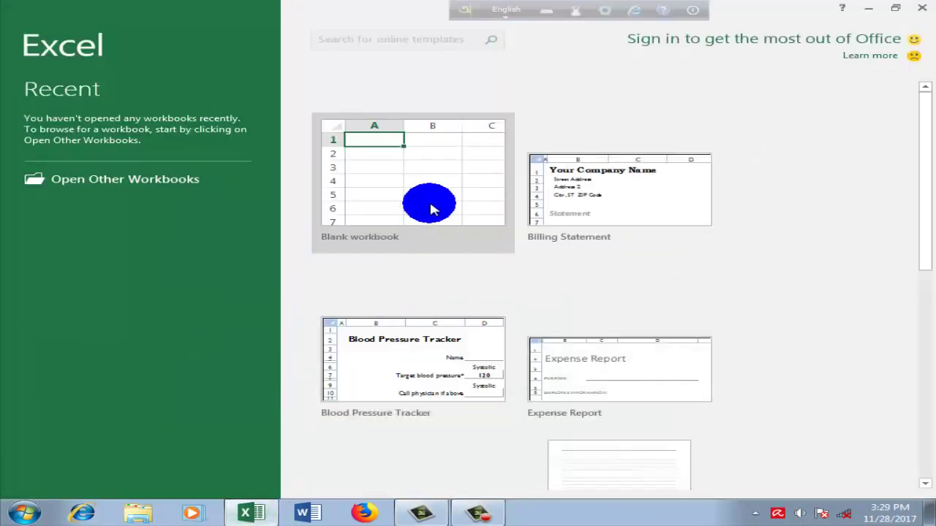
click(424, 202)
click(414, 204)
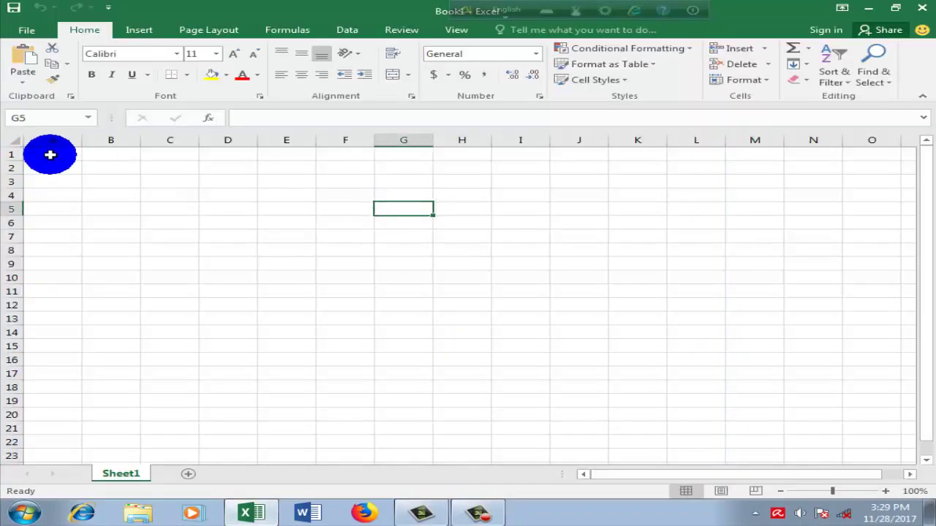
drag(82, 139, 139, 139)
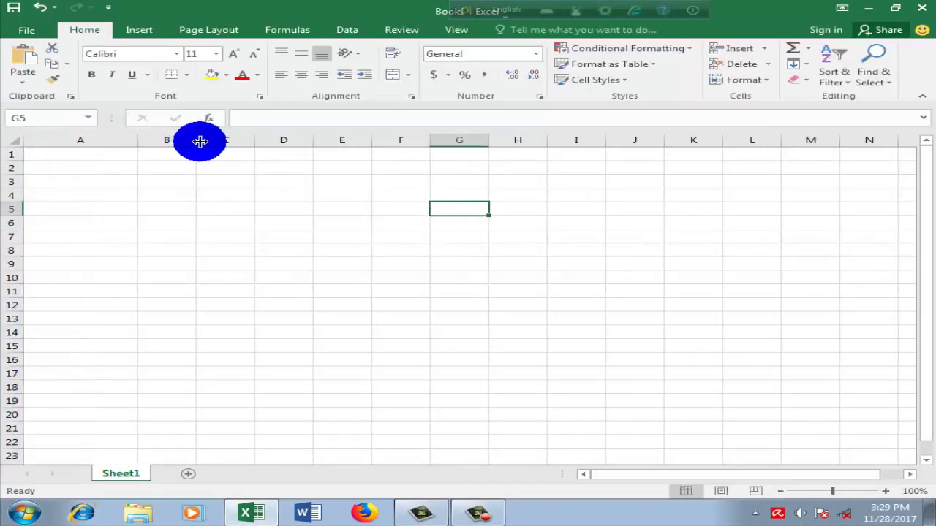
drag(198, 140, 273, 139)
click(383, 157)
click(337, 182)
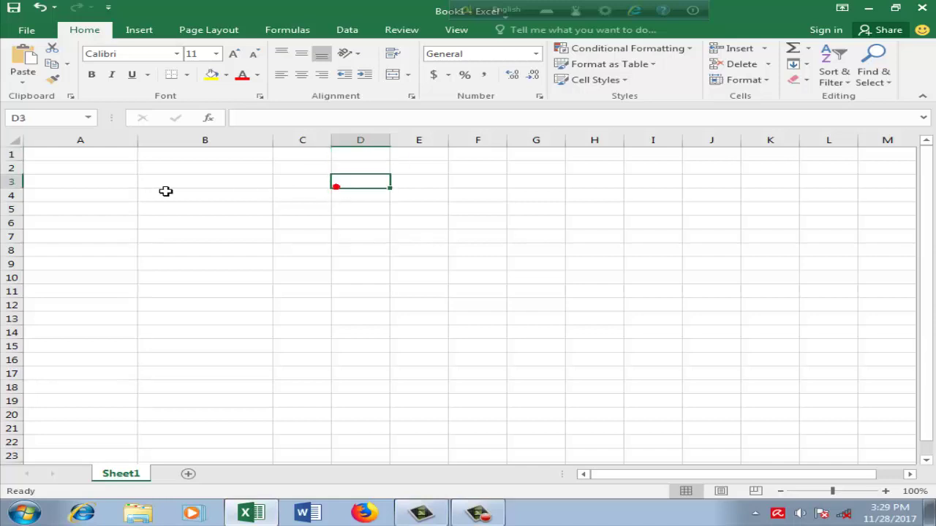
drag(137, 139, 183, 141)
Enter the headings Name in A1 and Salary (capital S) in B1.
click(111, 153)
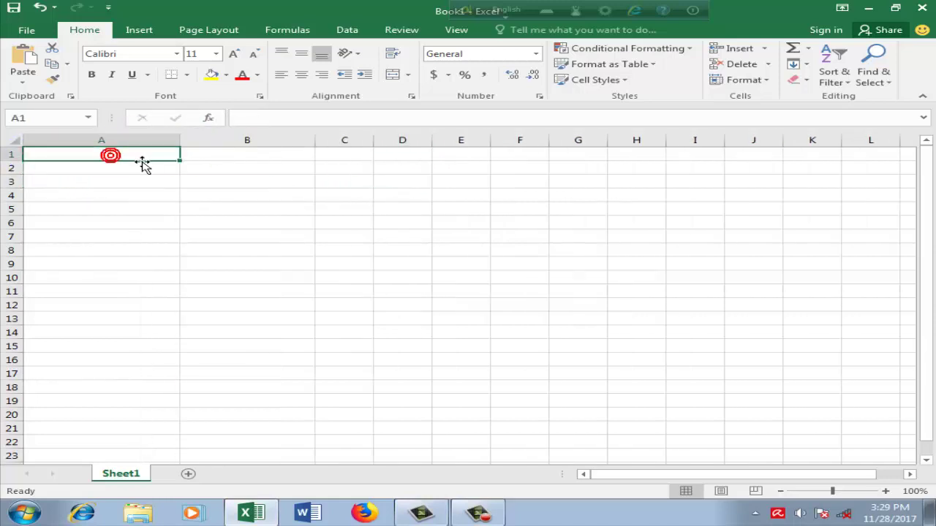
text(Na)
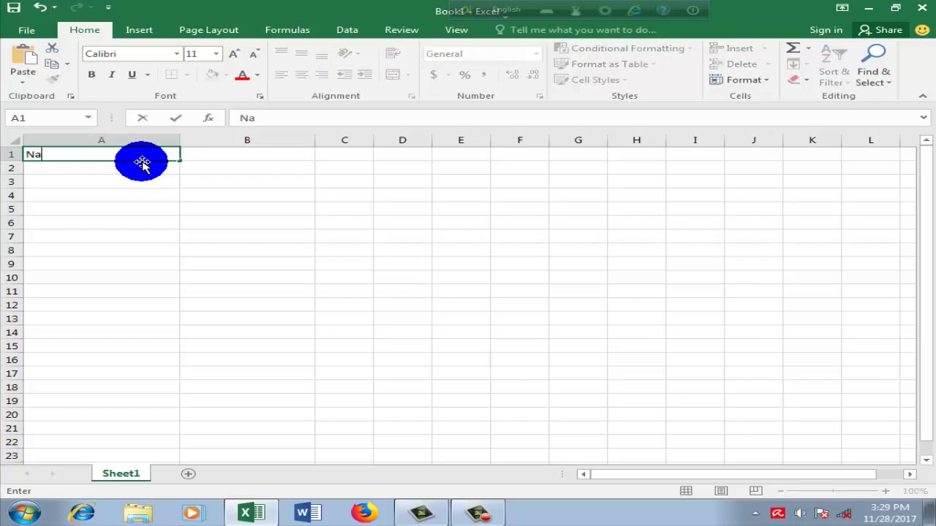
text(m)
text(e)
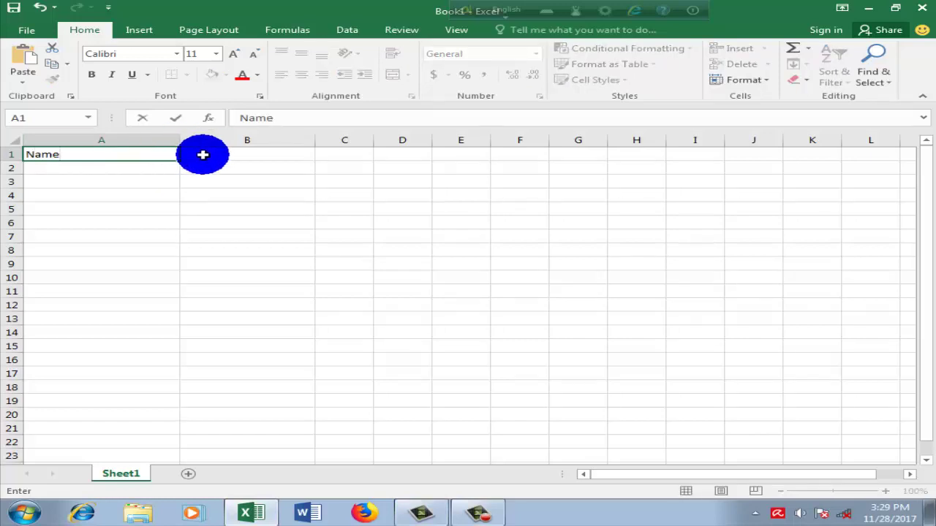
click(207, 154)
text(sa)
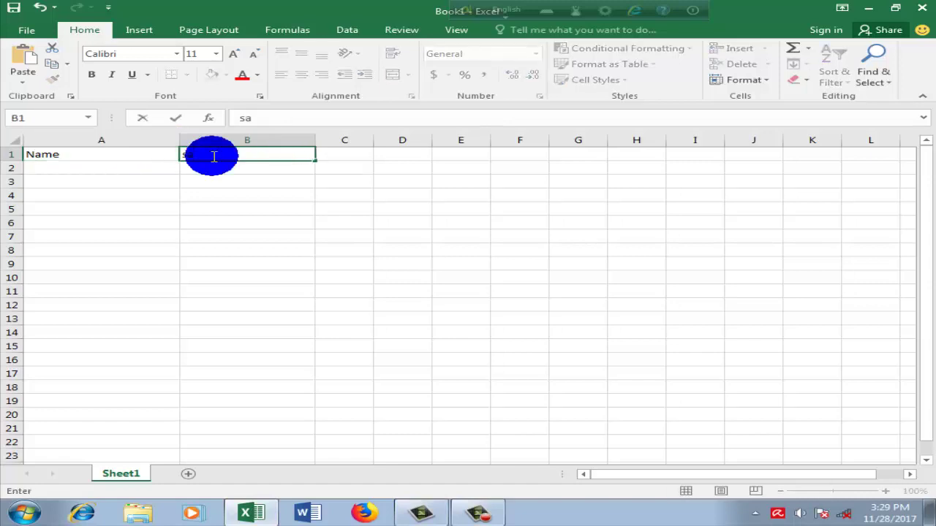
text(lary)
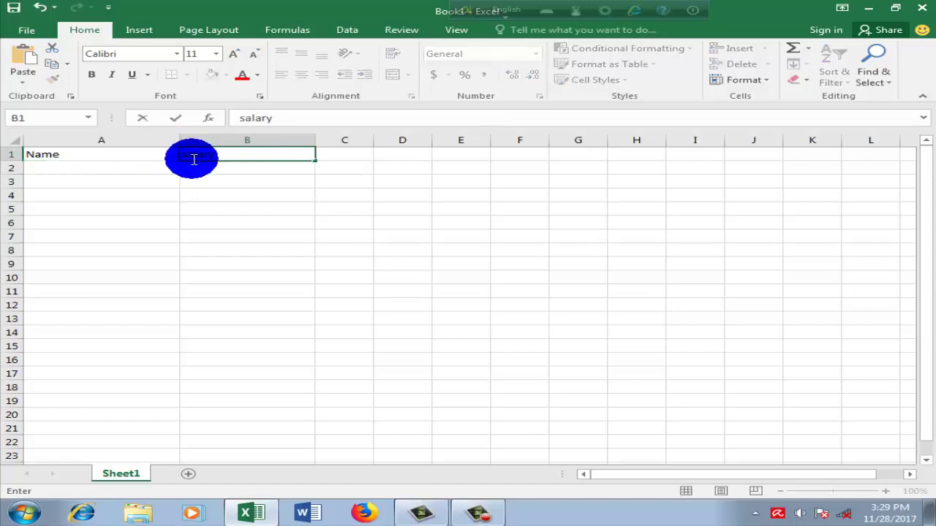
click(194, 158)
click(195, 155)
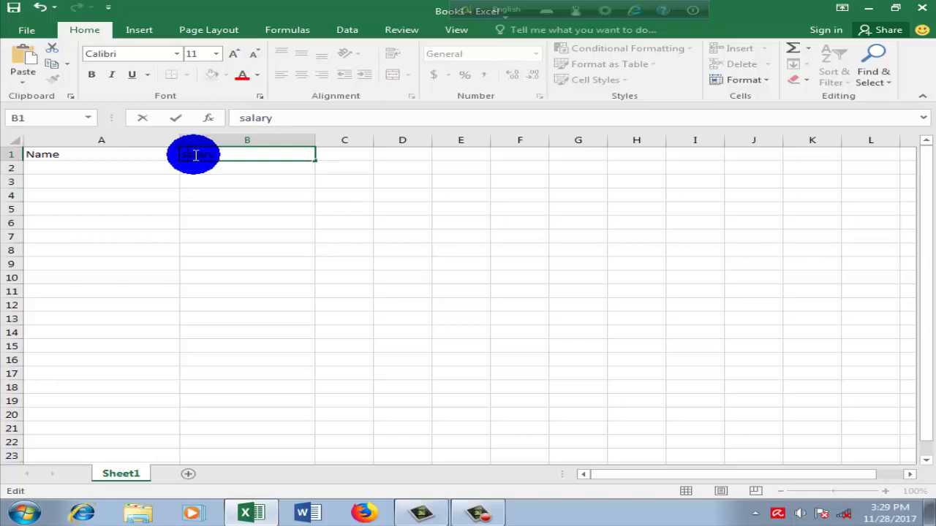
key(BackSpace)
text(S)
click(244, 191)
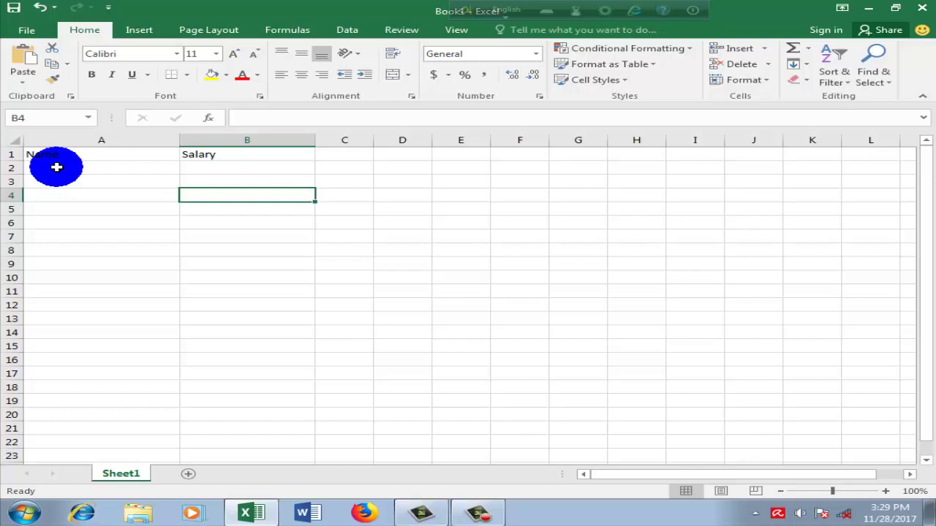
click(57, 167)
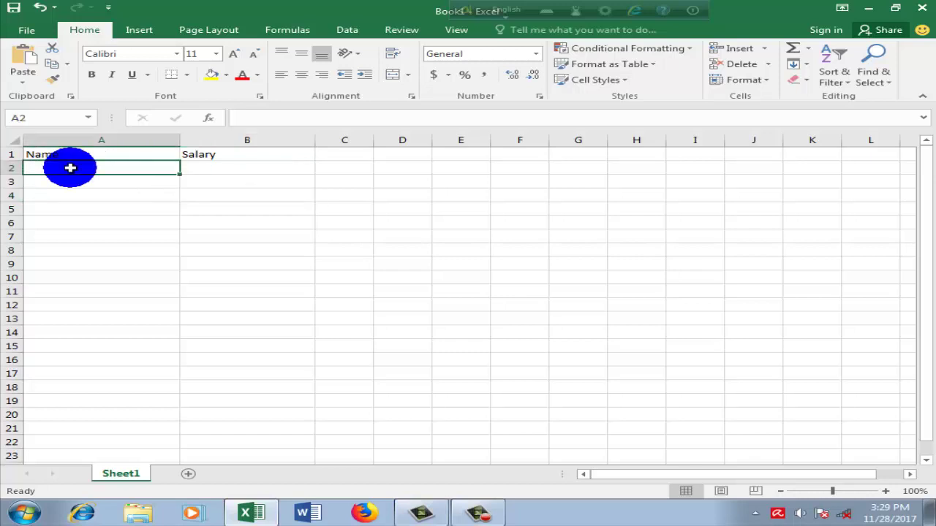
text(Ba)
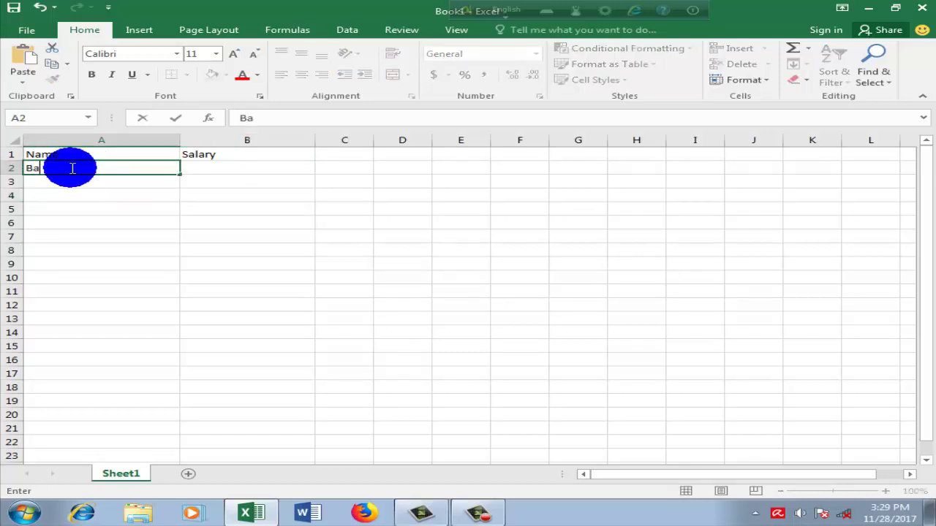
text(run)
text( Das)
click(80, 179)
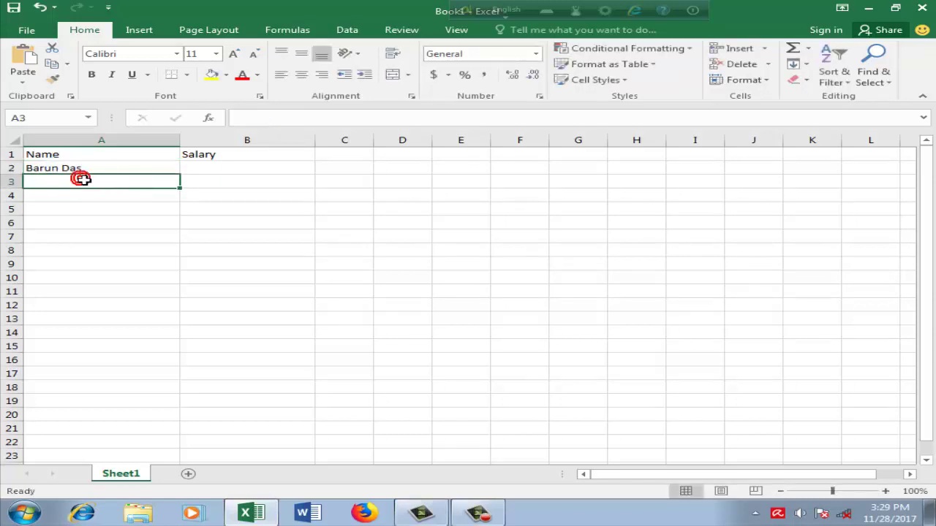
text(Sumana)
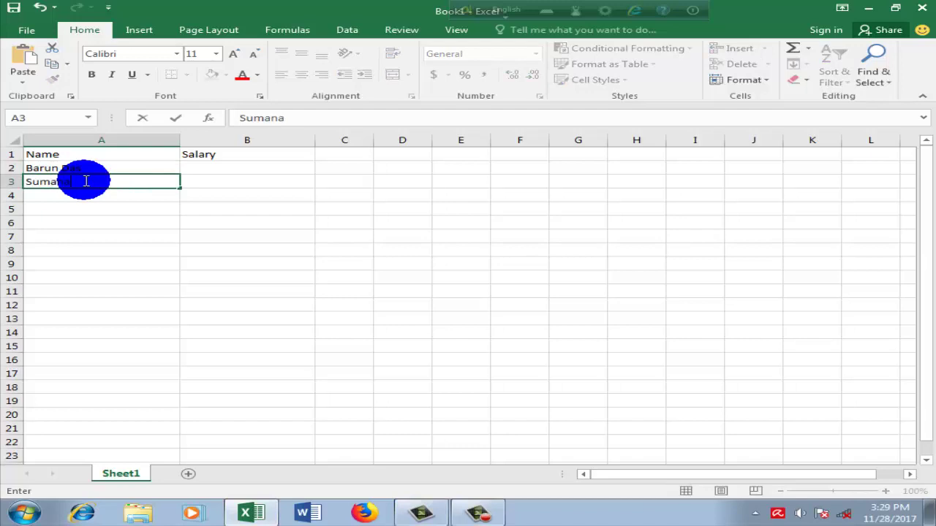
text( kar)
click(86, 193)
text(bi)
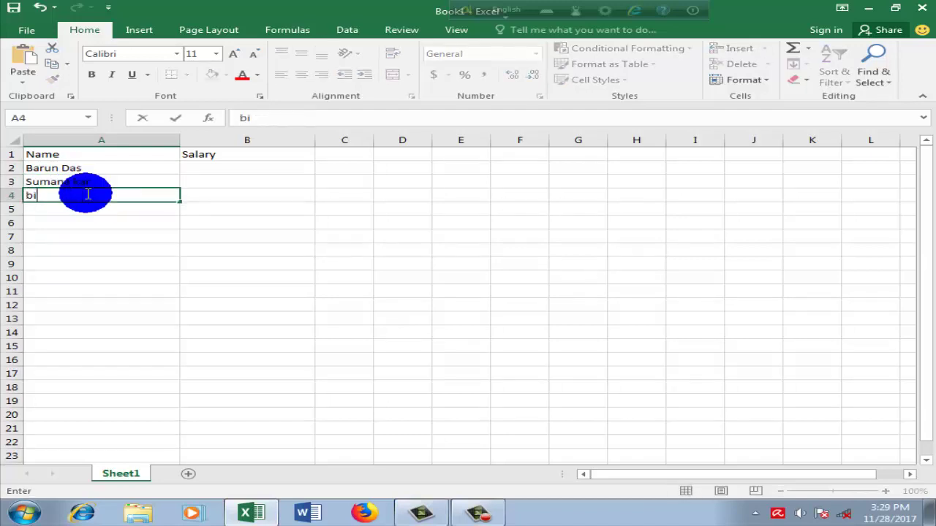
text(mal)
key(BackSpace)
key(BackSpace)
key(BackSpace)
text(Bim)
text(al)
click(79, 207)
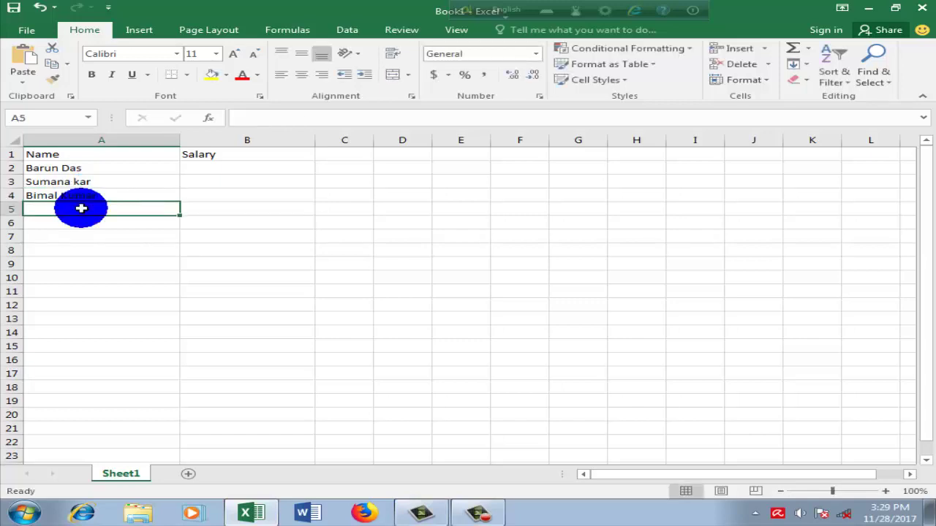
text(Shya)
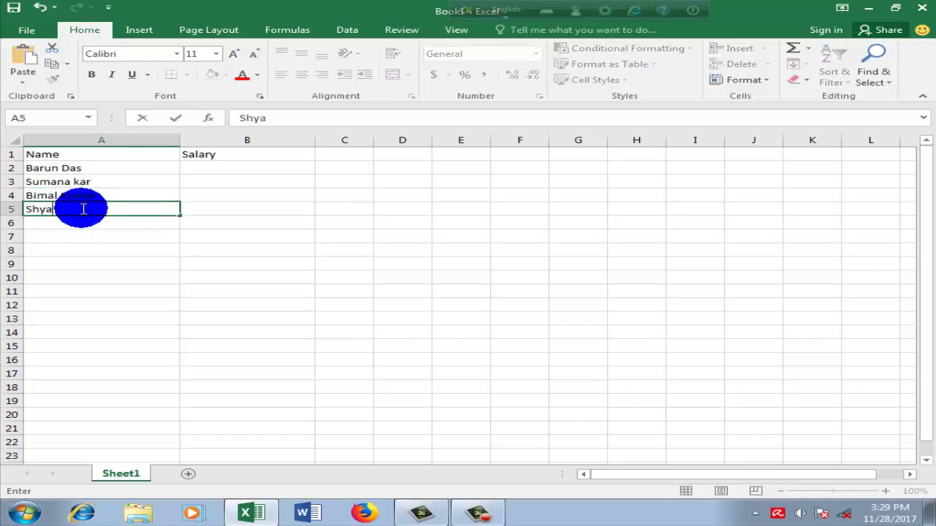
text(mal Jan)
click(87, 217)
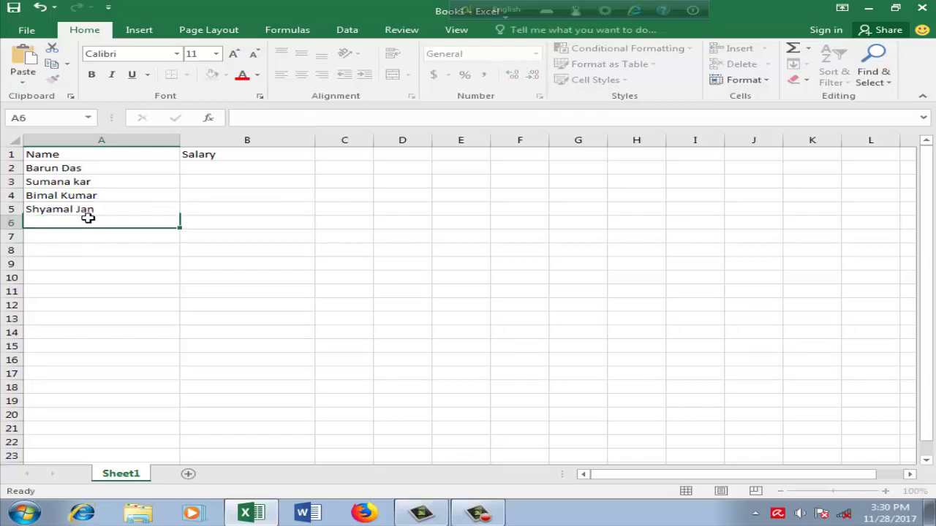
text(Jat)
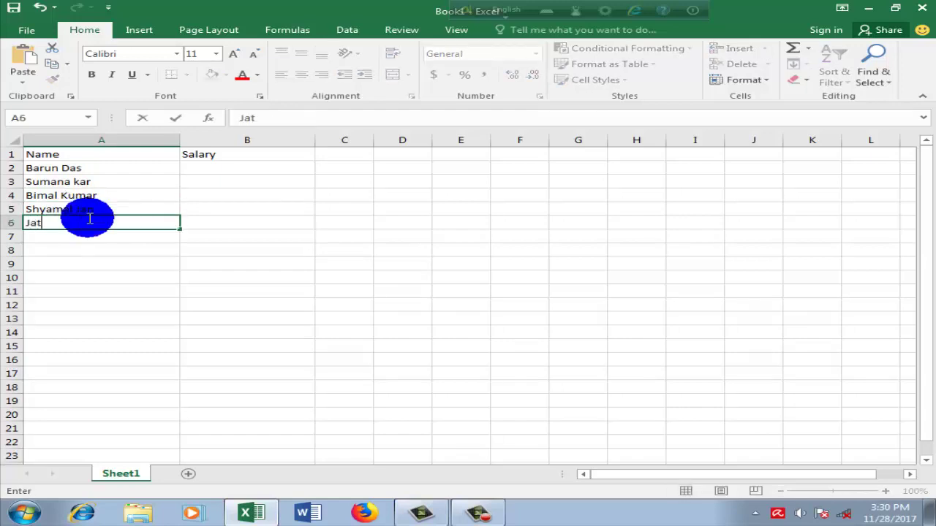
text(in das)
click(76, 234)
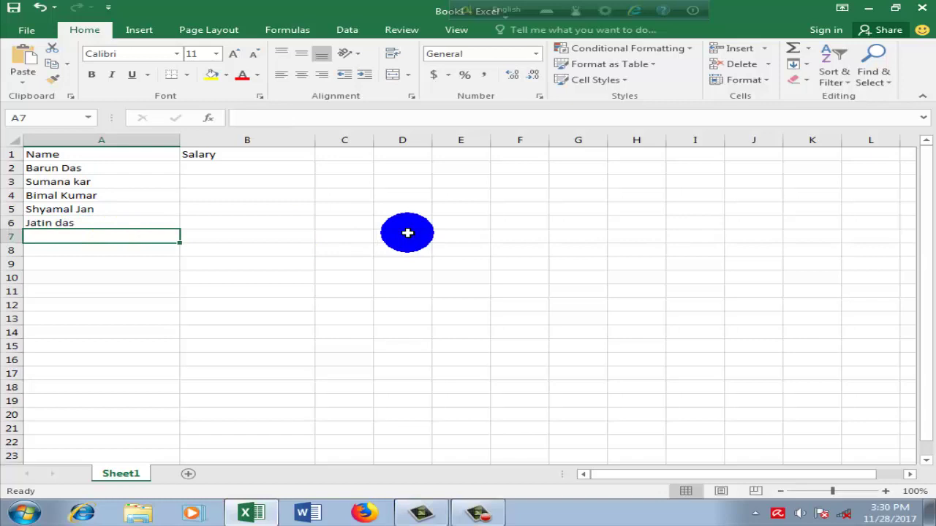
text(B)
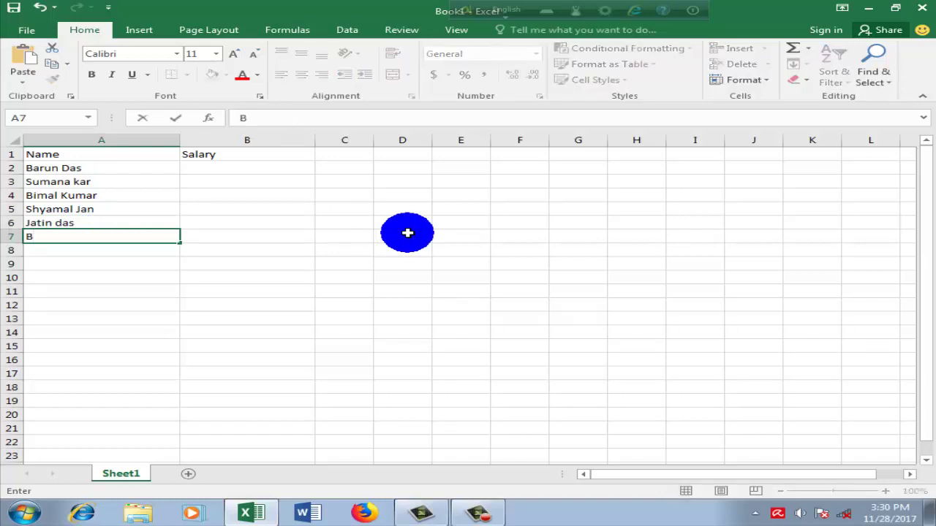
text(arun Das)
click(303, 223)
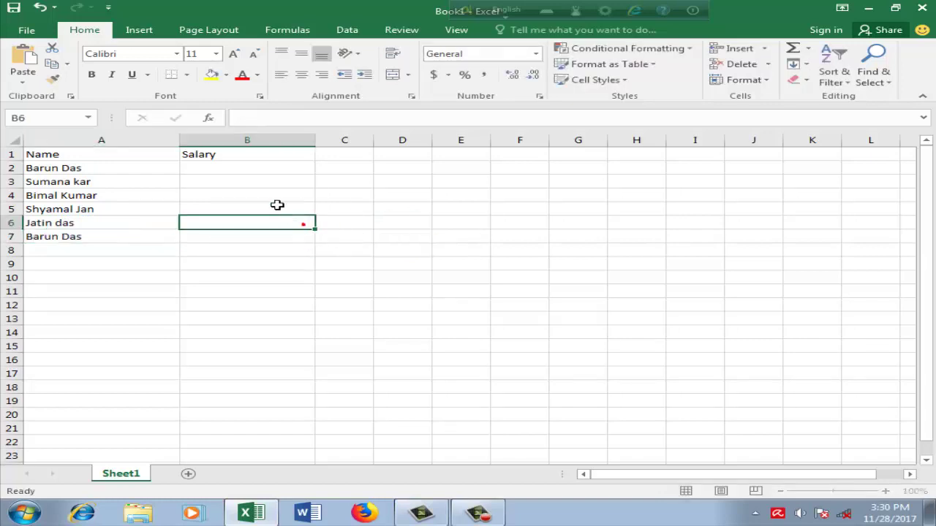
click(238, 167)
text(1)
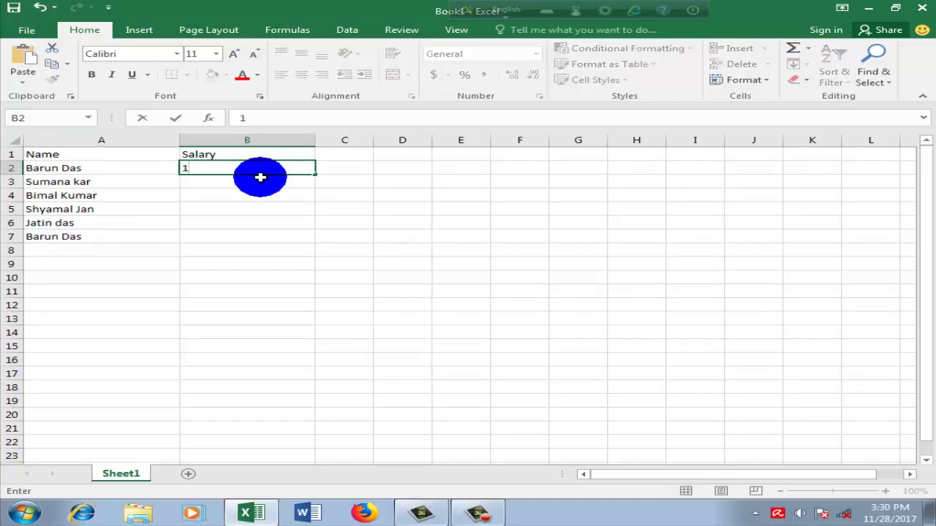
text(000)
text(0)
click(260, 177)
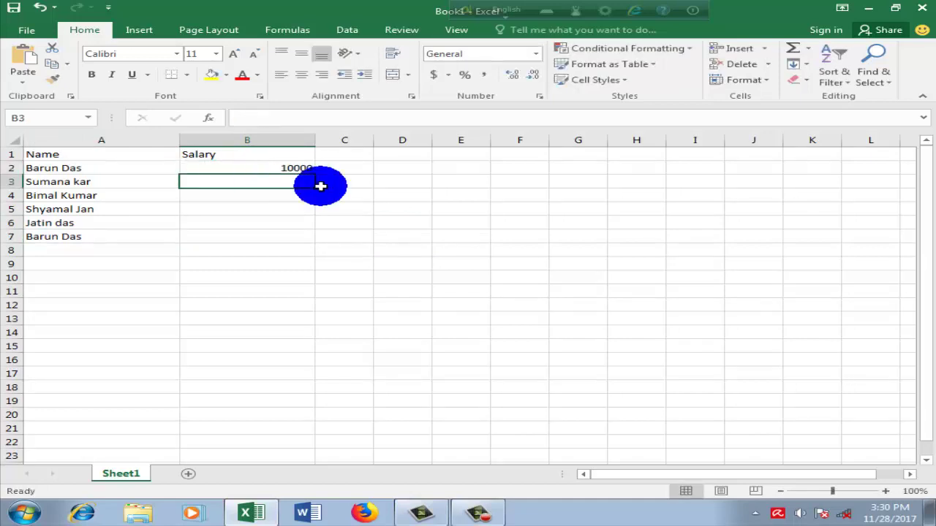
text(9000)
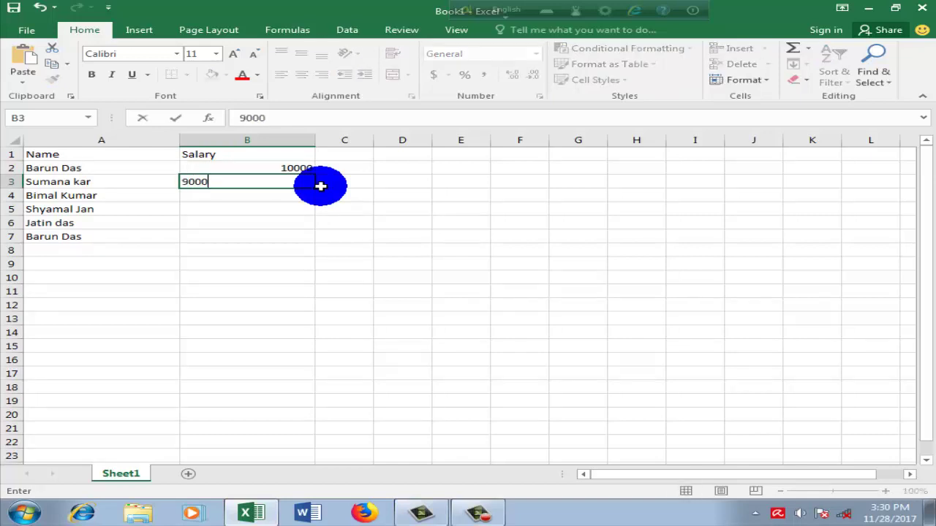
click(354, 205)
Fill 9000 down through B6 and enter 10000 in B7.
click(278, 184)
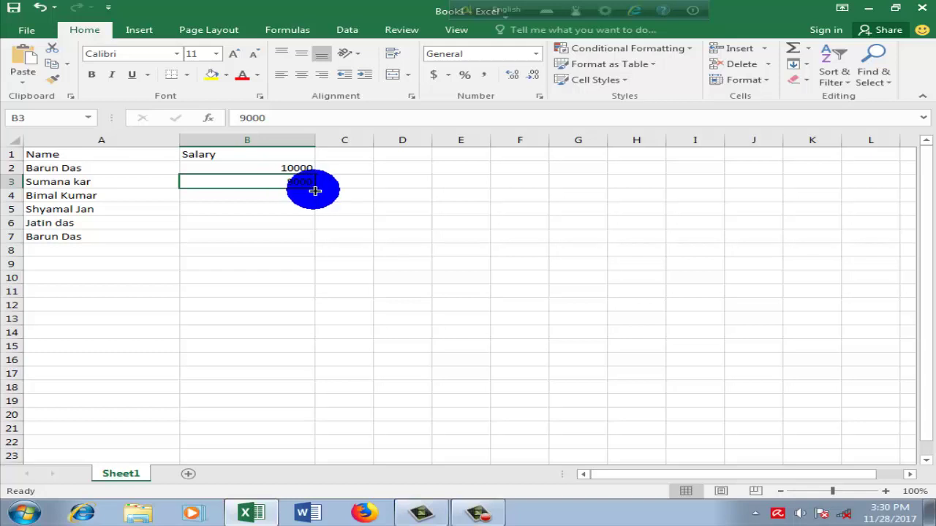
drag(314, 189, 315, 226)
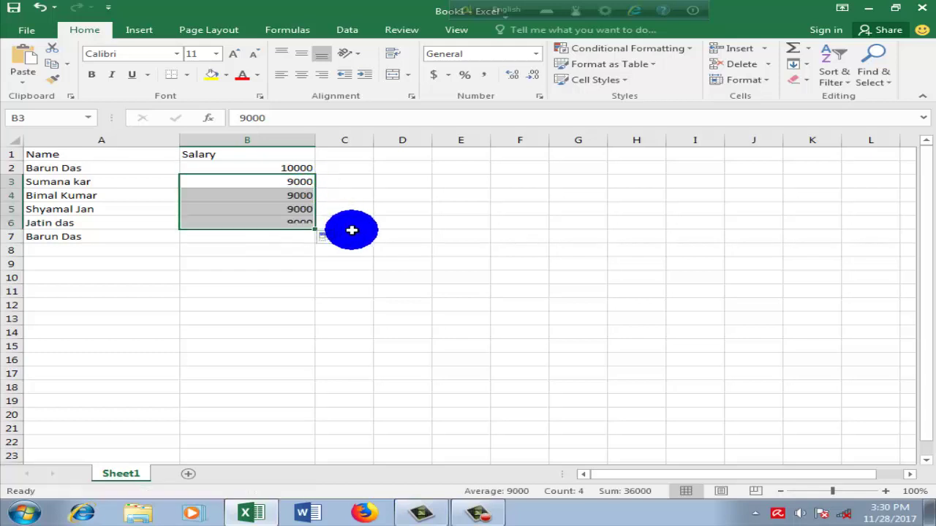
click(385, 249)
click(275, 237)
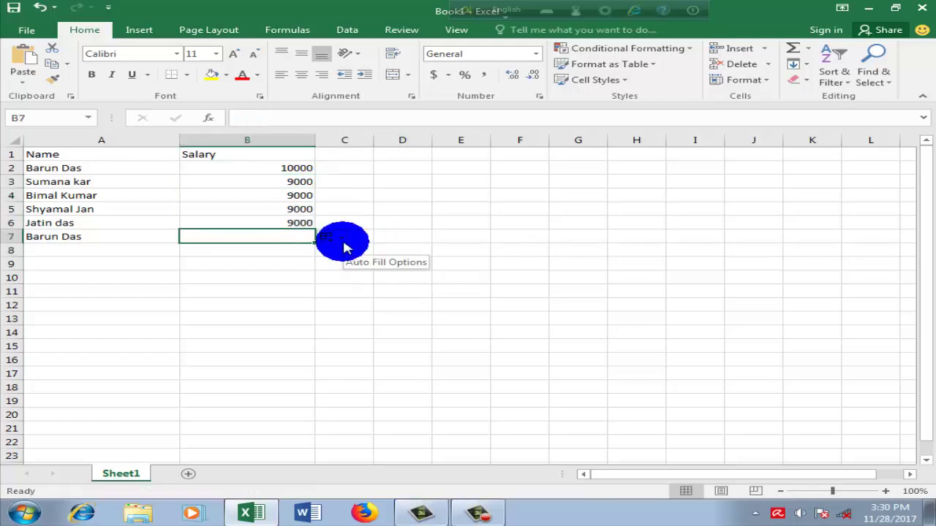
text(10)
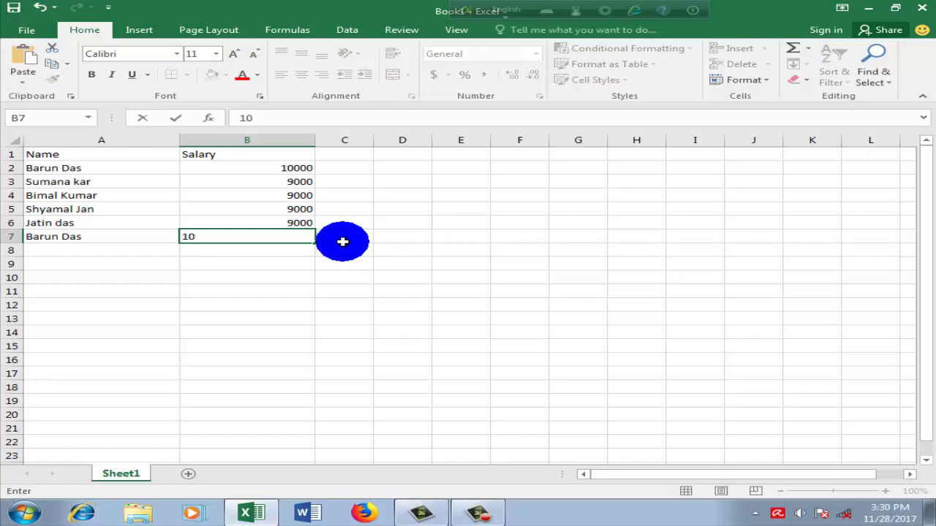
text(00)
text(0)
click(359, 249)
Select the range A1:A7 holding the Name header and all six names.
click(420, 264)
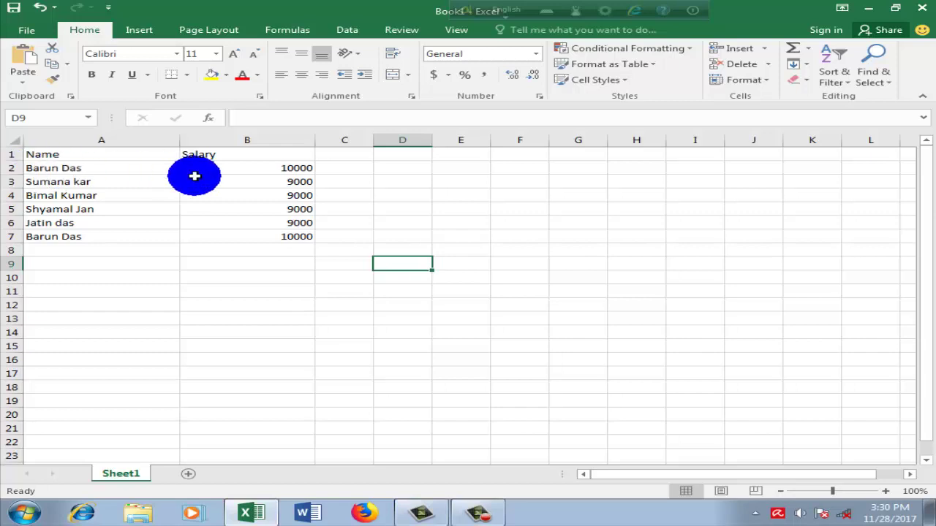
click(132, 212)
click(405, 212)
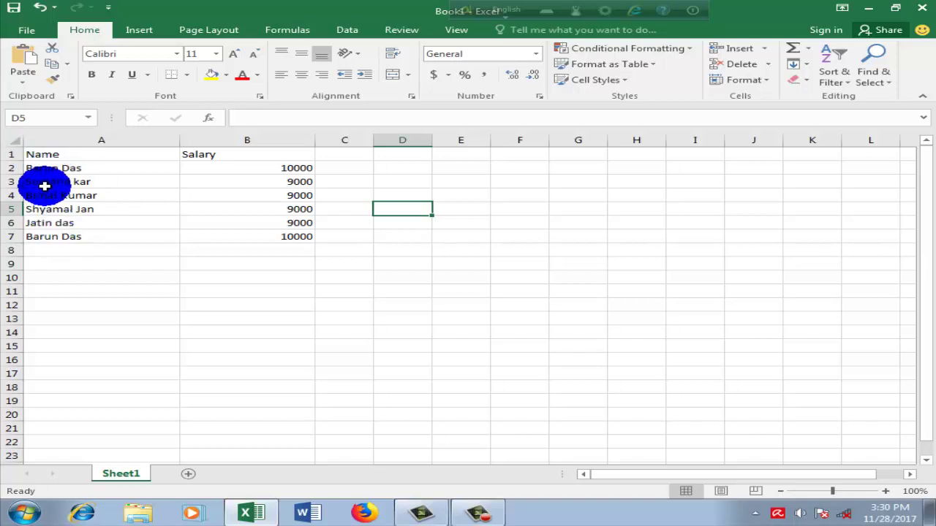
drag(35, 155, 115, 237)
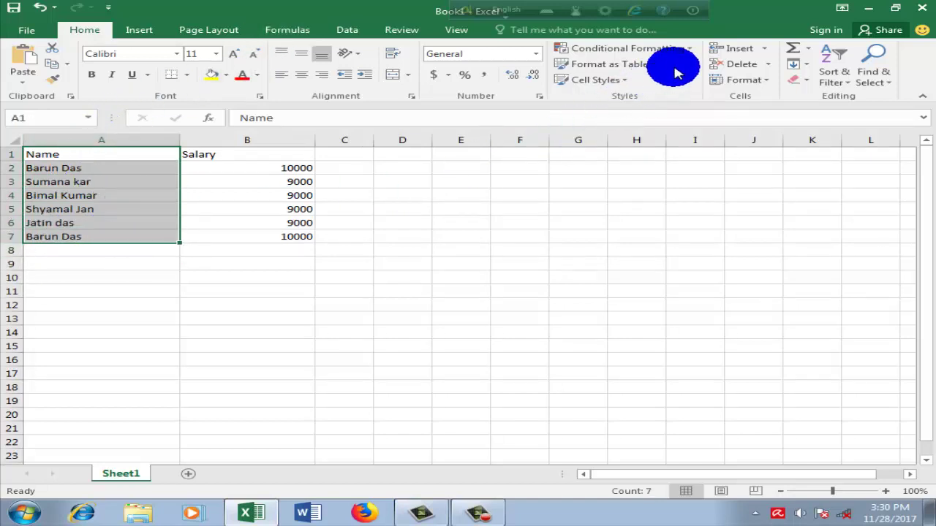
Create a formula-based conditional formatting rule using =countif(A:A,A1)>1.
click(690, 51)
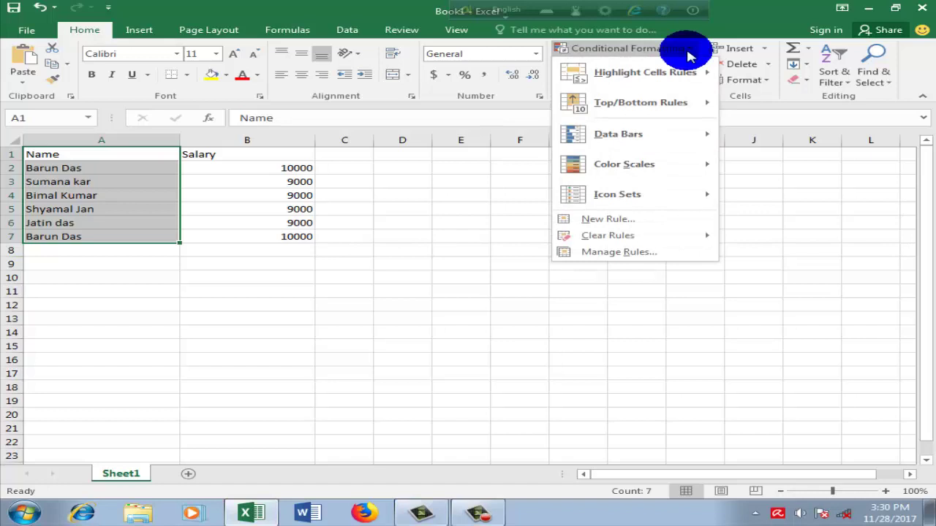
click(600, 219)
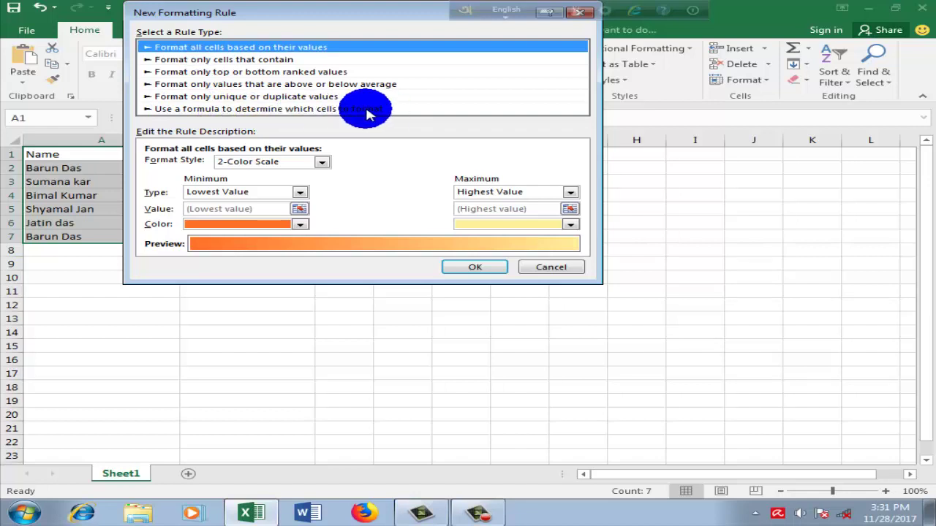
click(366, 110)
click(231, 164)
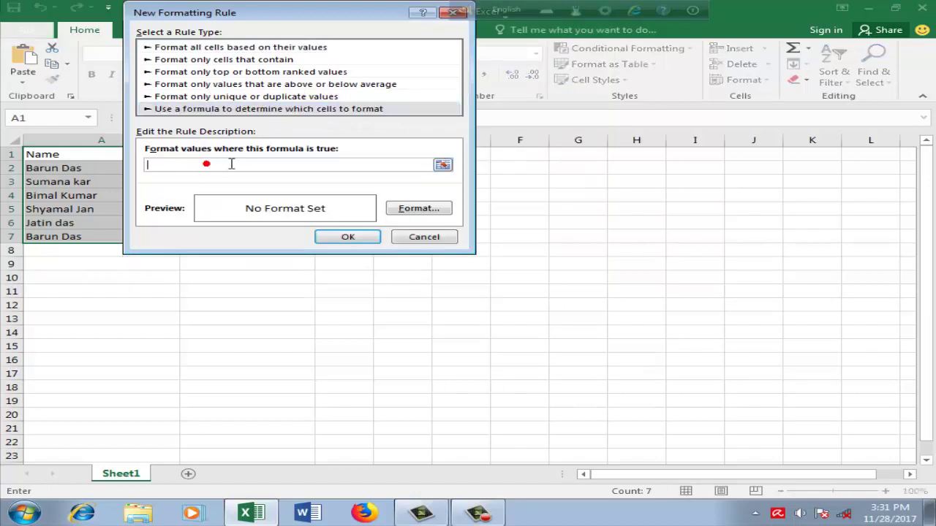
text(=)
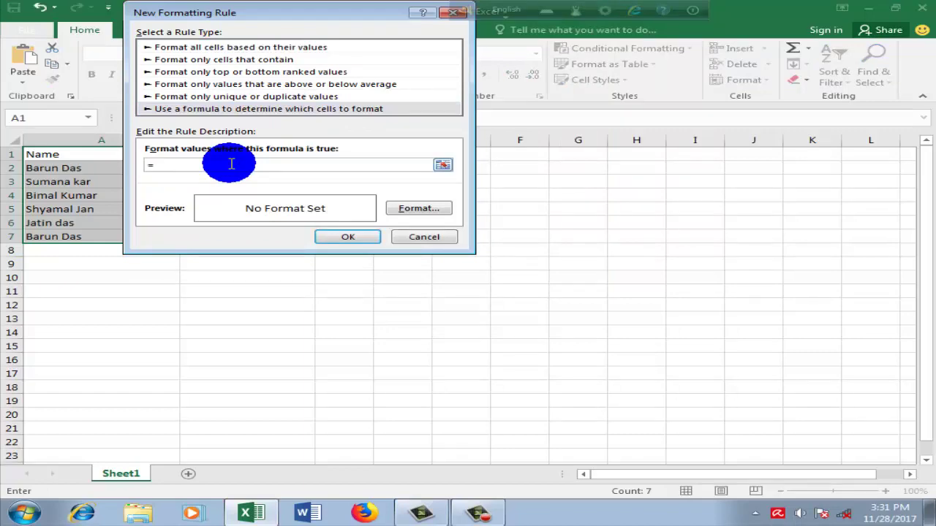
drag(241, 11, 561, 105)
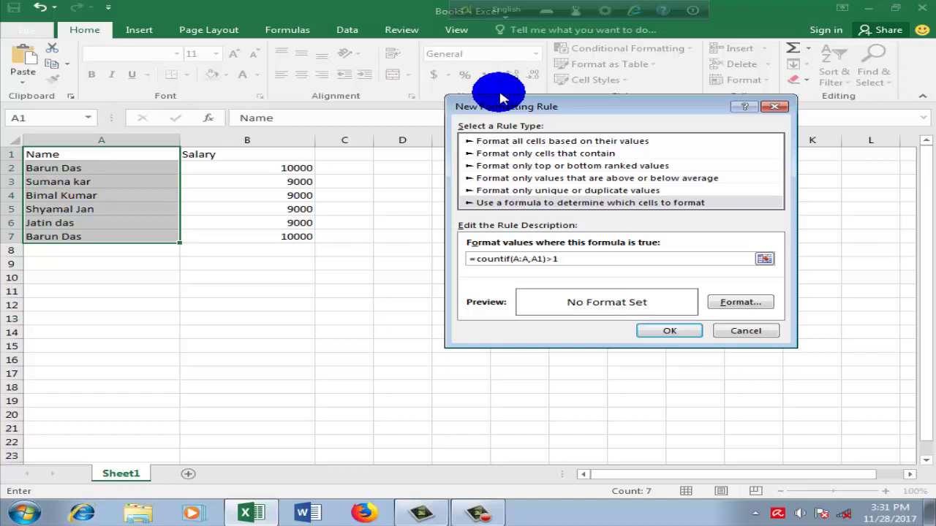
Set the rule's format to a red background fill.
click(752, 305)
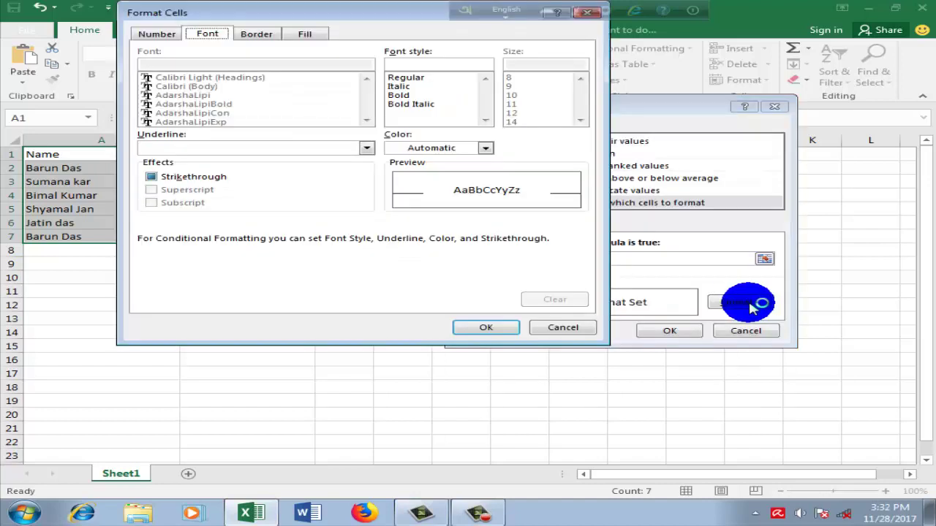
click(310, 37)
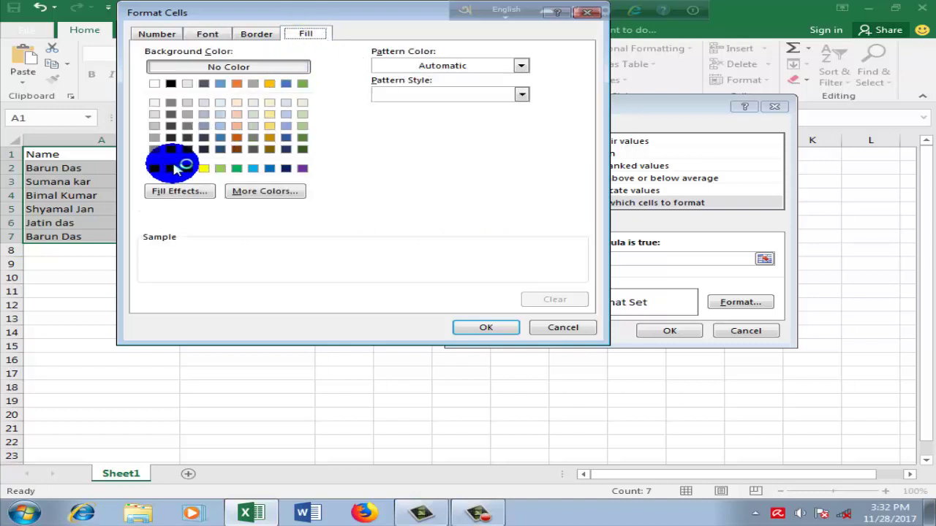
click(170, 168)
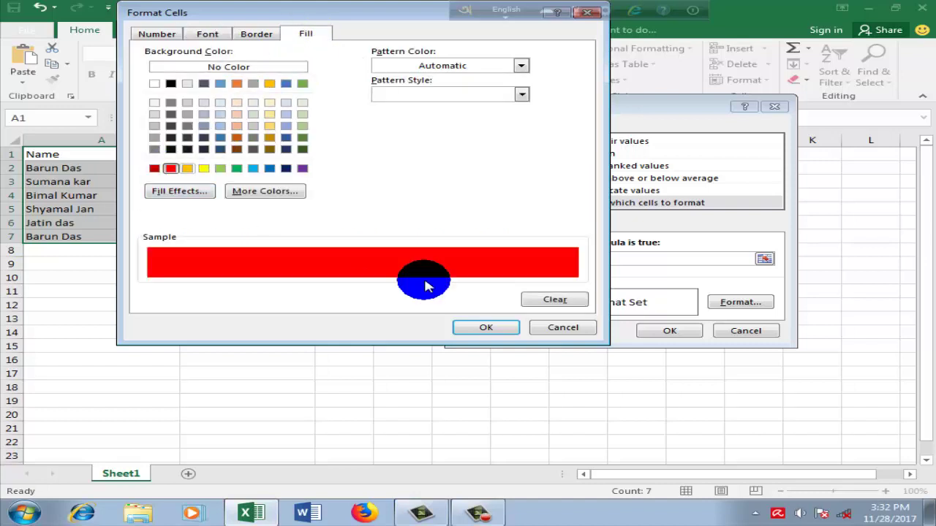
click(506, 328)
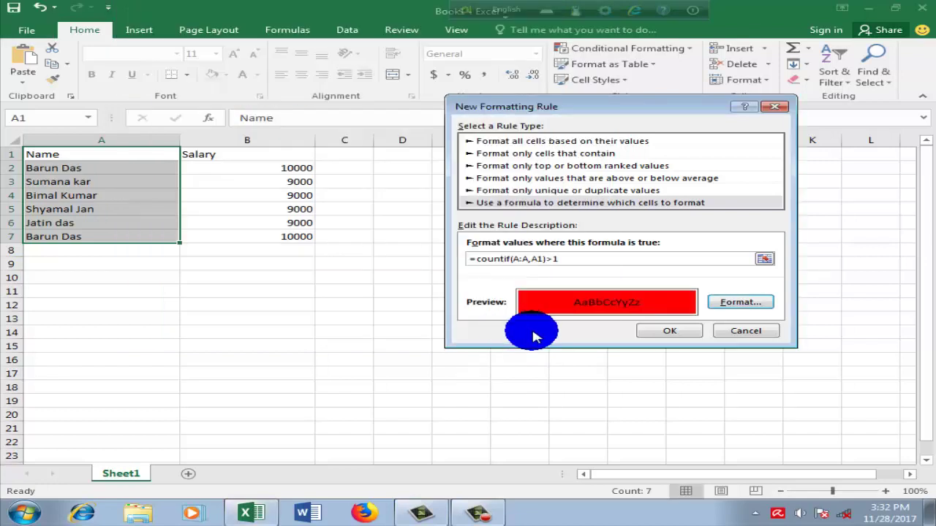
click(662, 333)
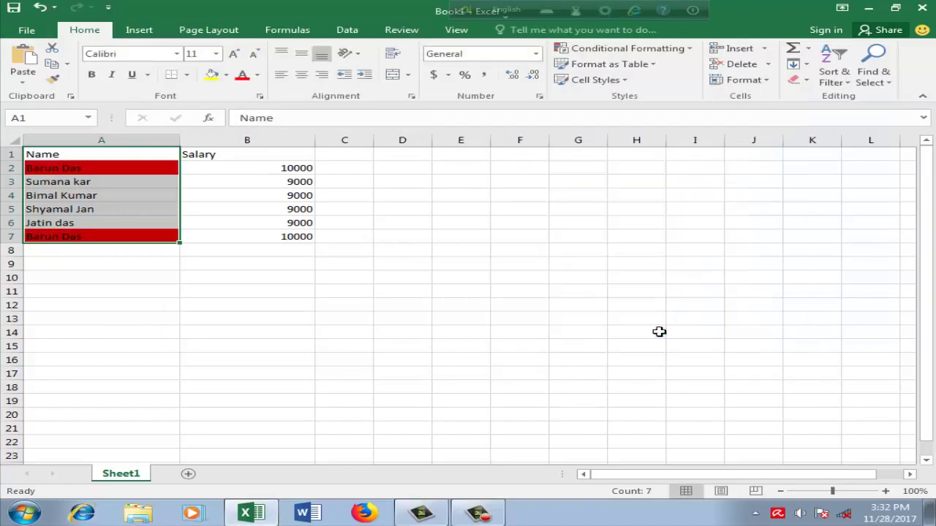
click(402, 304)
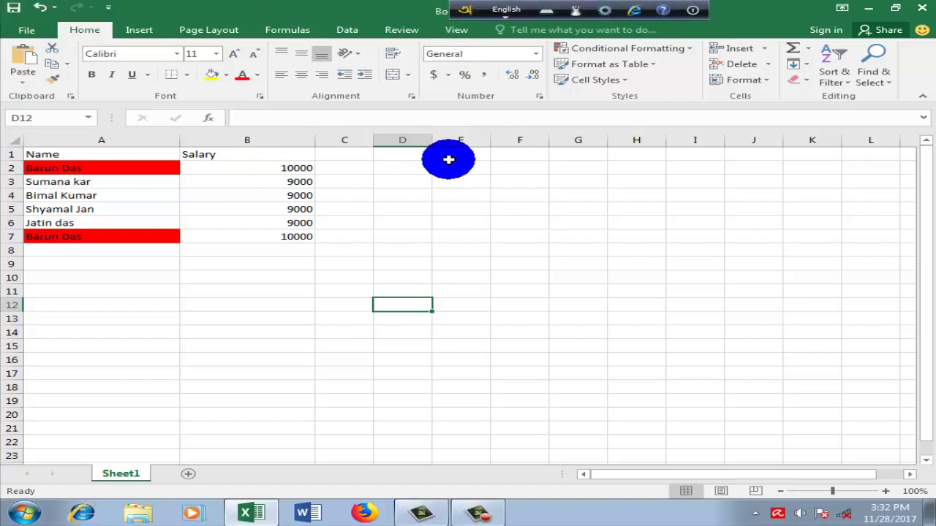
click(688, 51)
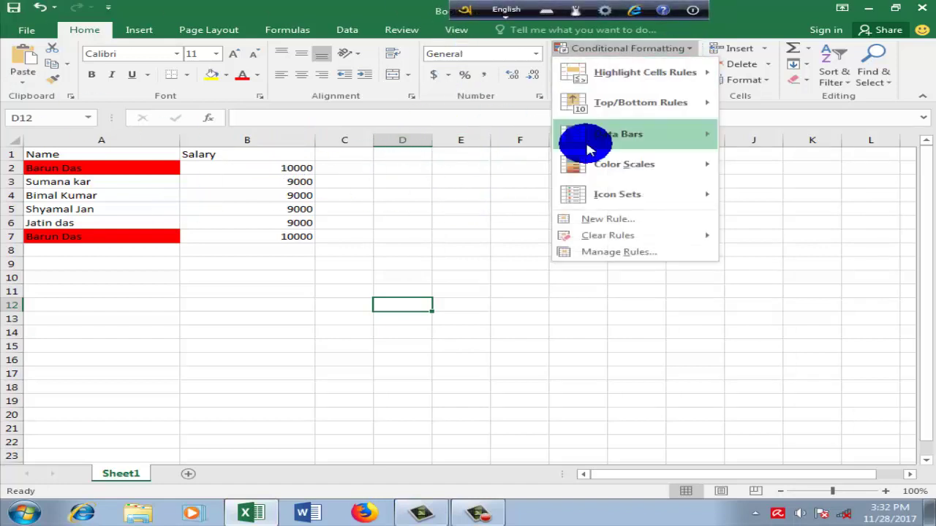
mouse_move(608, 236)
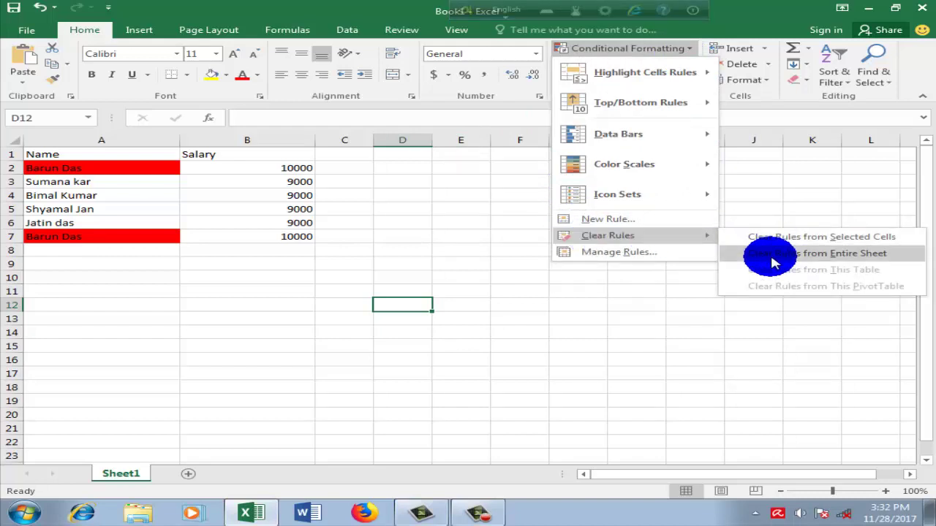
click(772, 256)
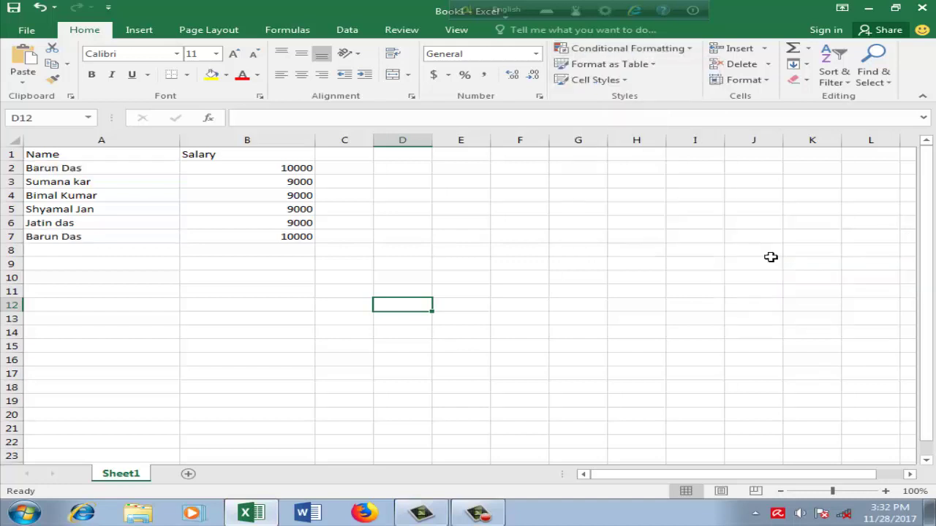
click(585, 252)
click(386, 247)
right_click(460, 236)
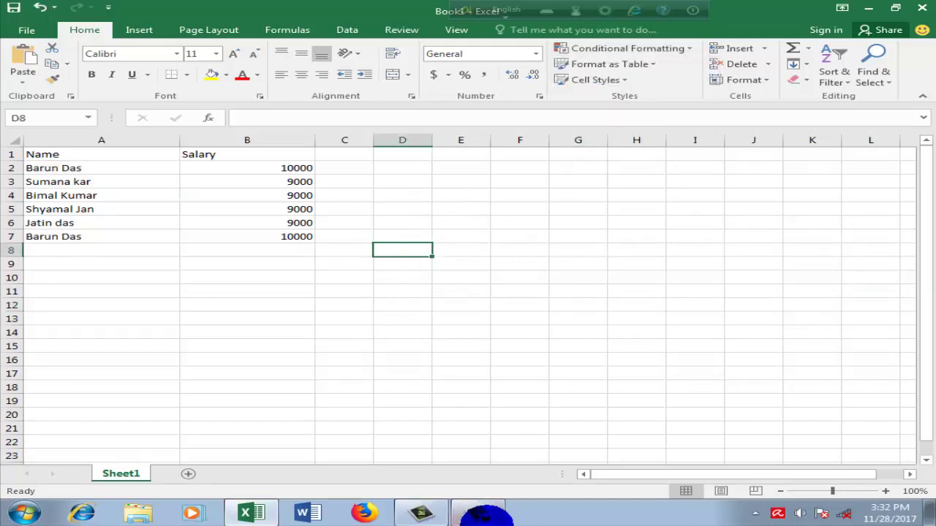
click(503, 516)
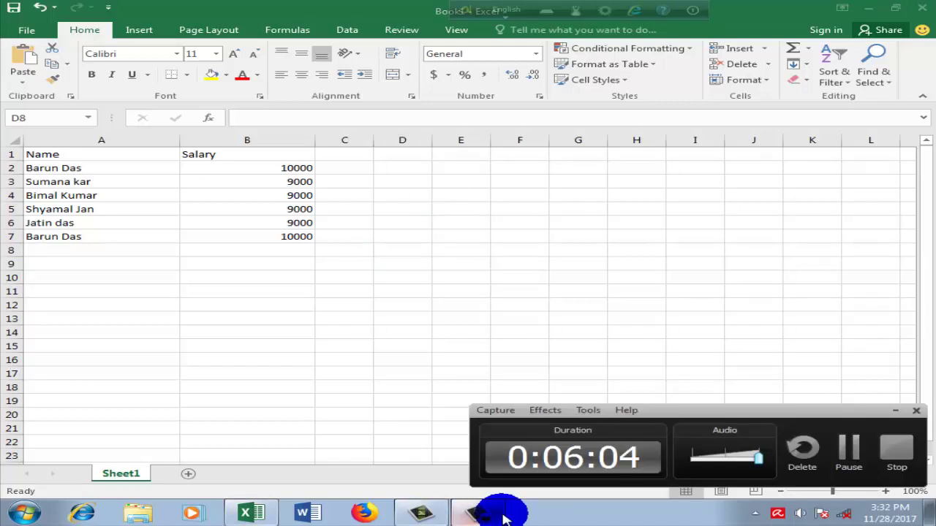
click(895, 415)
click(460, 339)
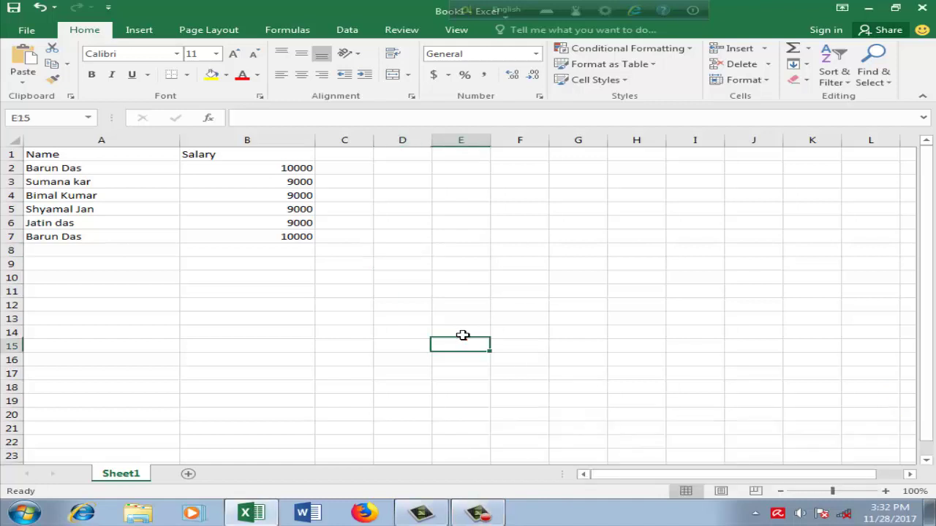
Center-align all entries in the table A1:B7.
click(35, 156)
drag(38, 155, 273, 234)
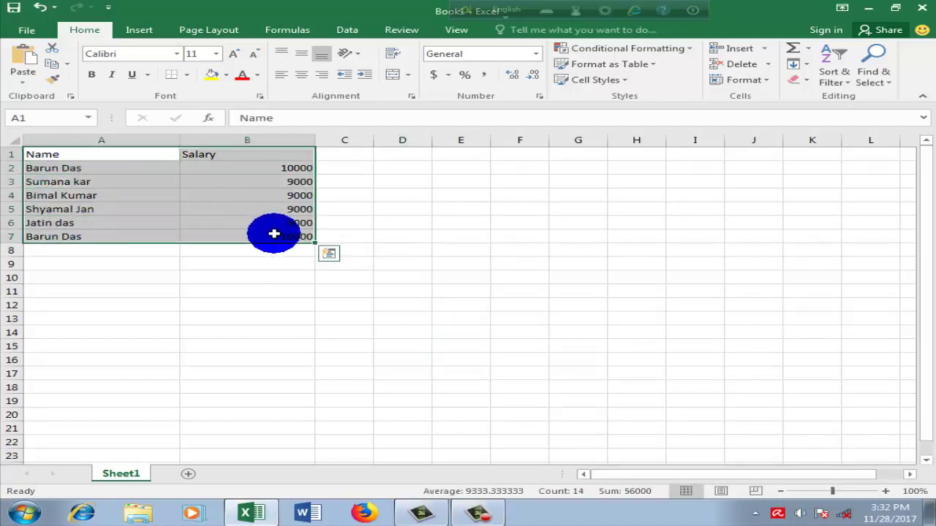
click(300, 74)
click(409, 184)
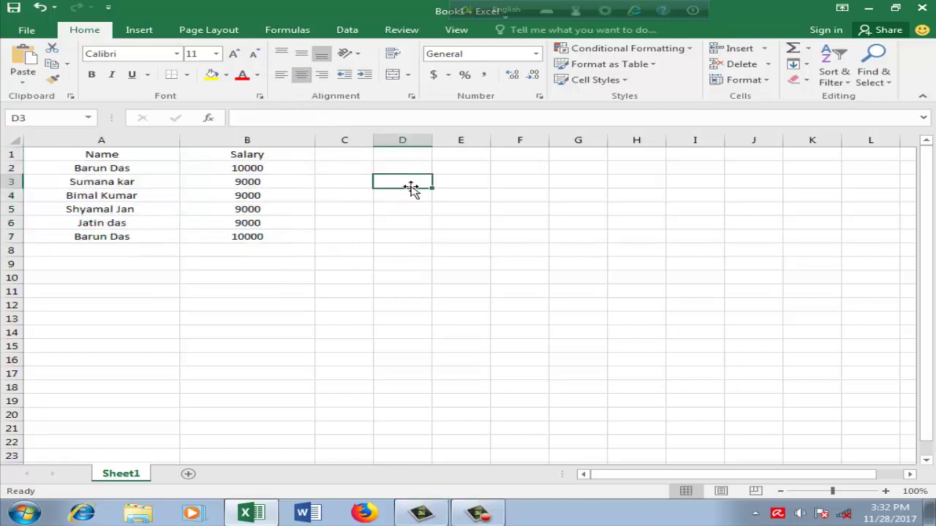
Give the header cells A1:B1 a light-blue fill.
drag(70, 154, 212, 155)
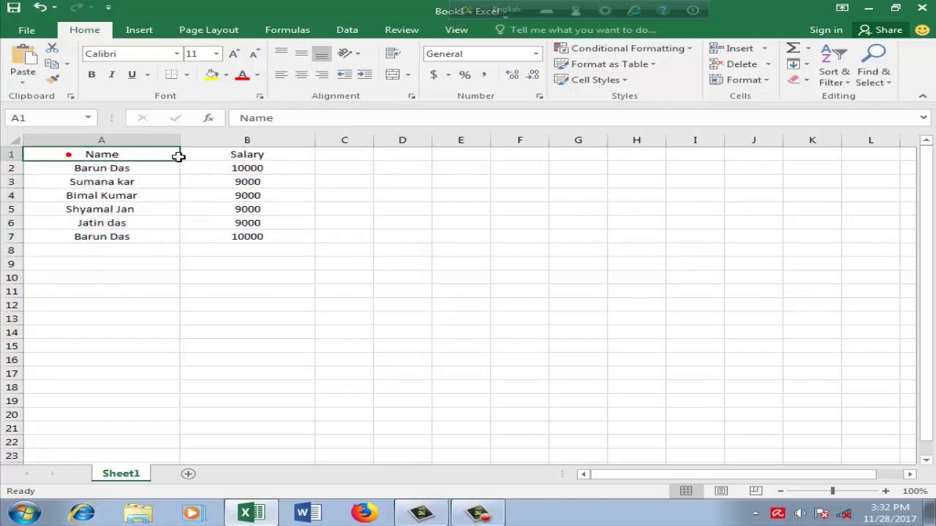
click(226, 75)
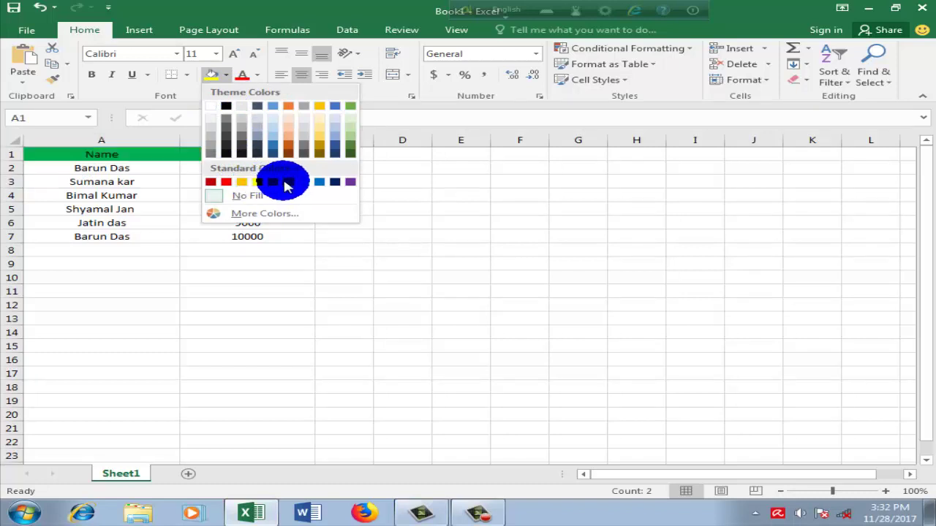
click(299, 182)
click(414, 193)
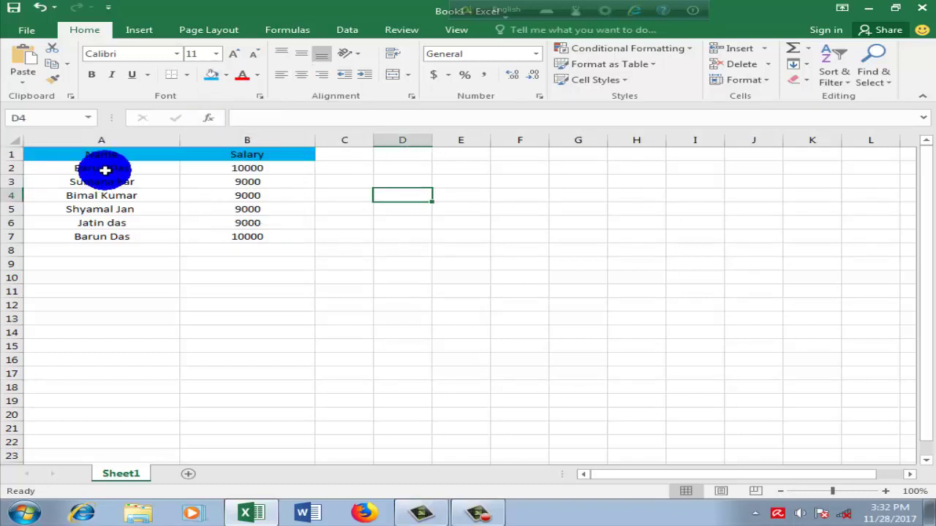
drag(59, 155, 236, 235)
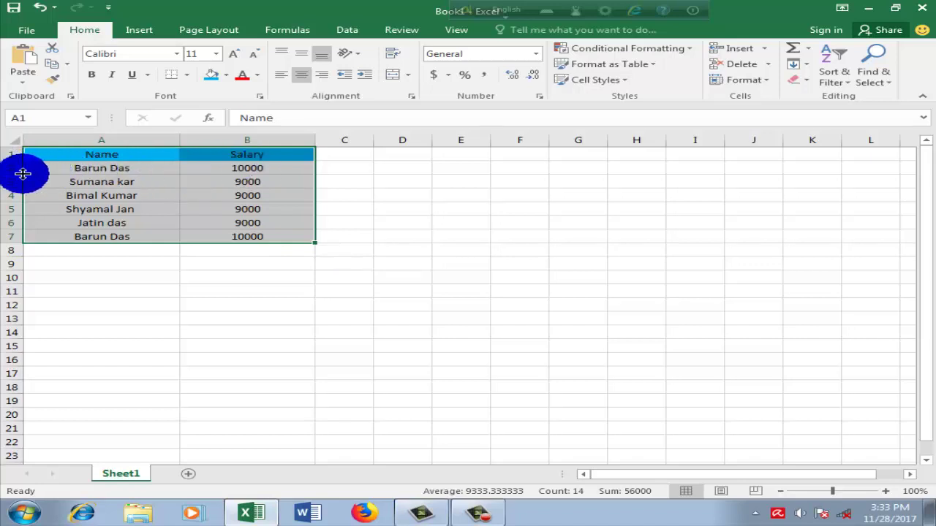
click(7, 168)
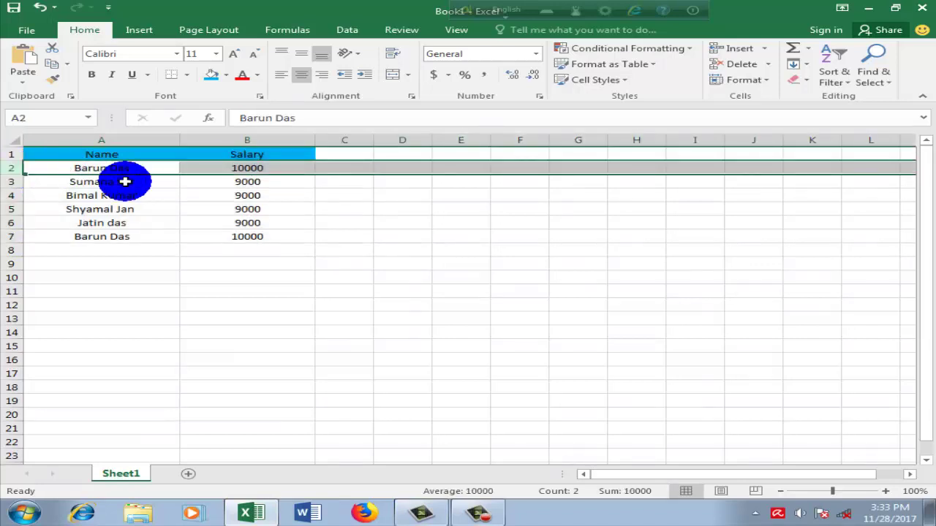
click(335, 248)
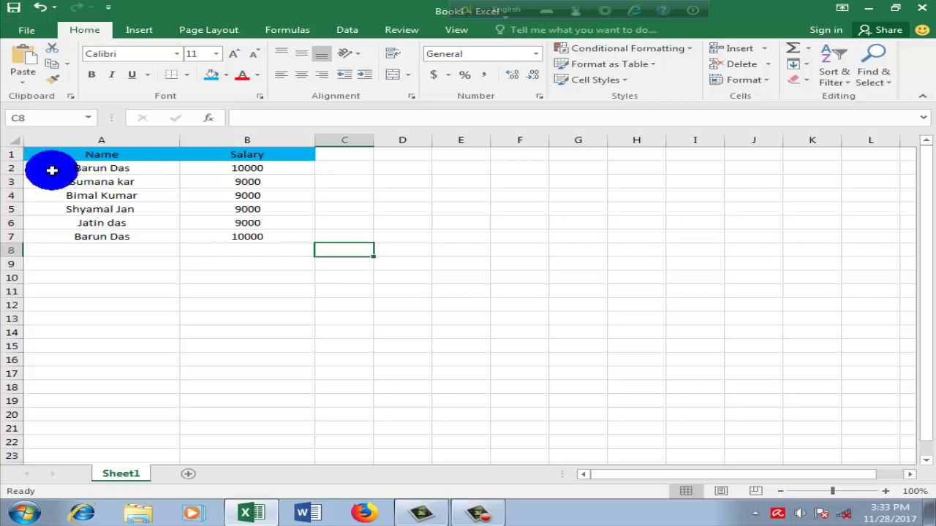
drag(44, 155, 200, 226)
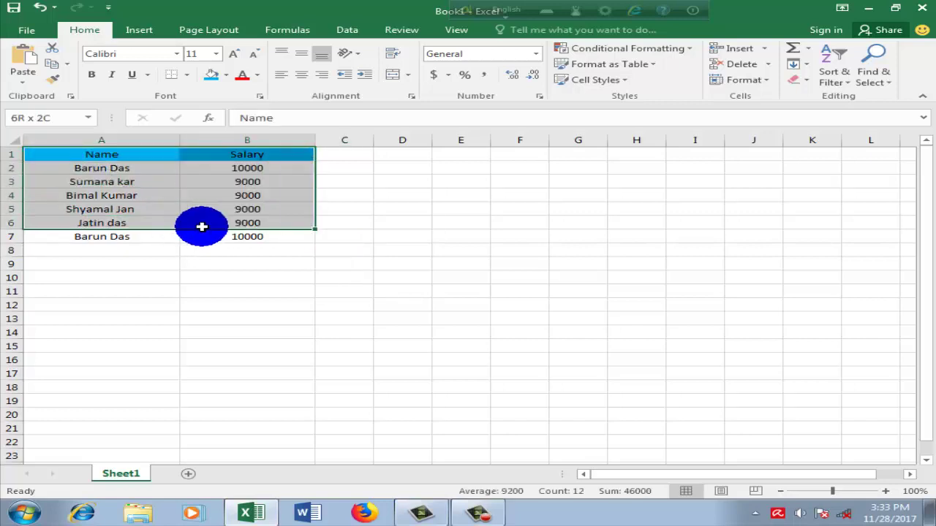
click(397, 223)
click(12, 169)
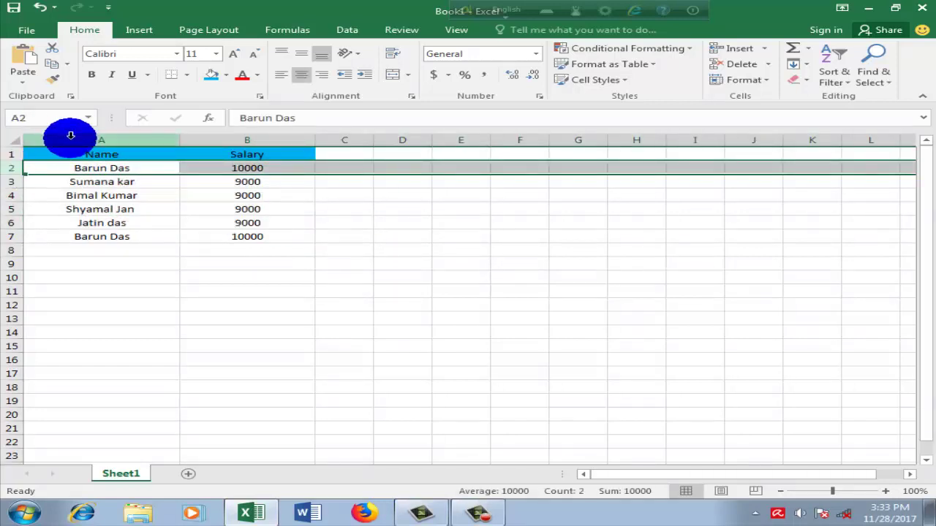
click(446, 235)
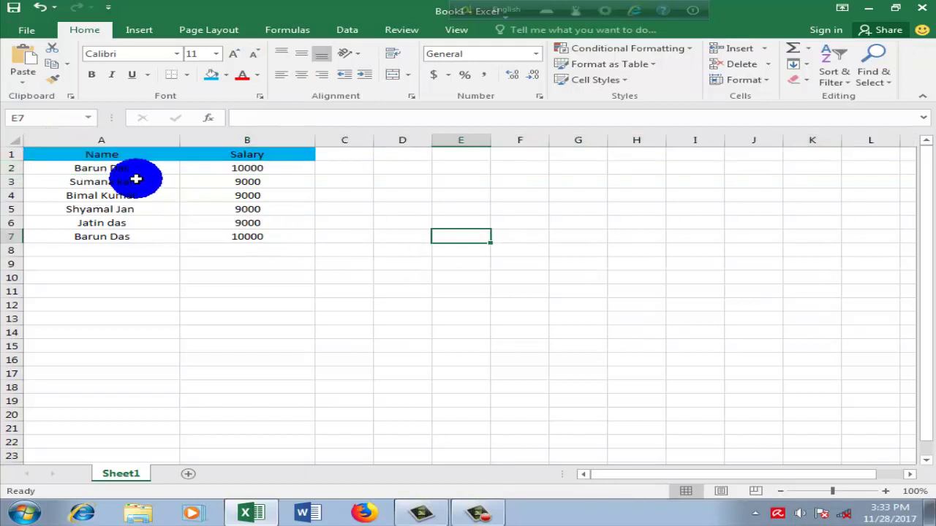
drag(63, 154, 233, 236)
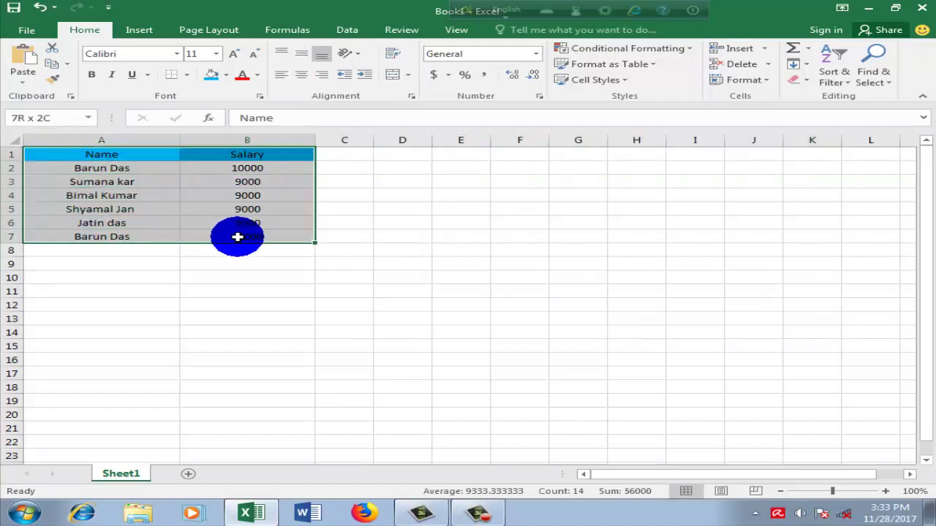
click(4, 156)
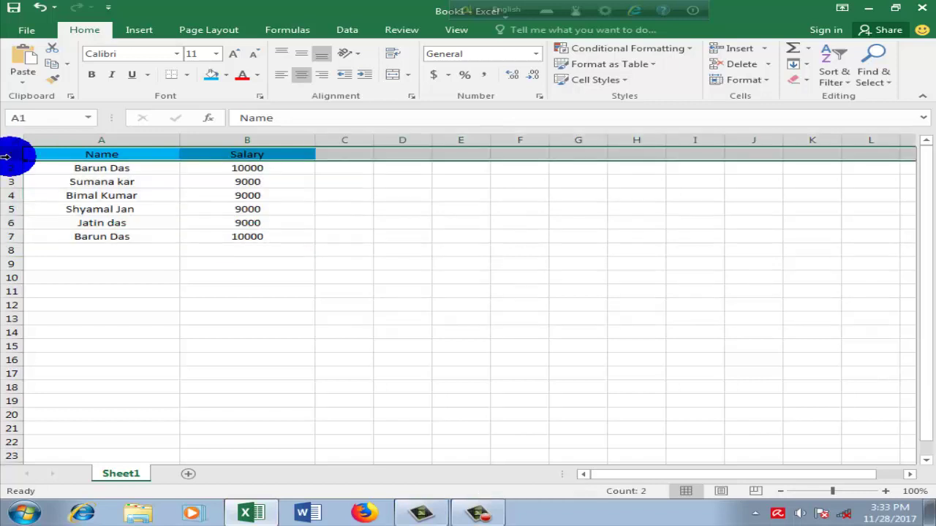
click(374, 232)
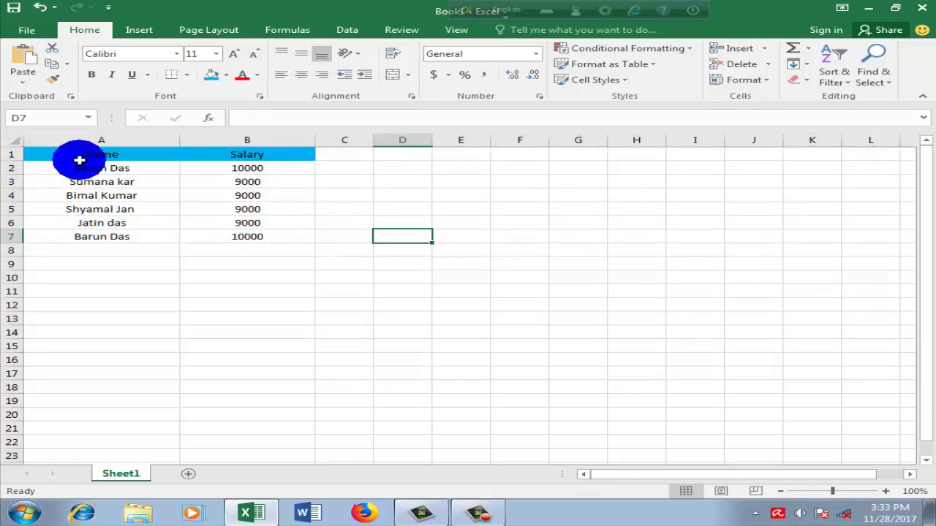
drag(79, 160, 225, 242)
click(402, 248)
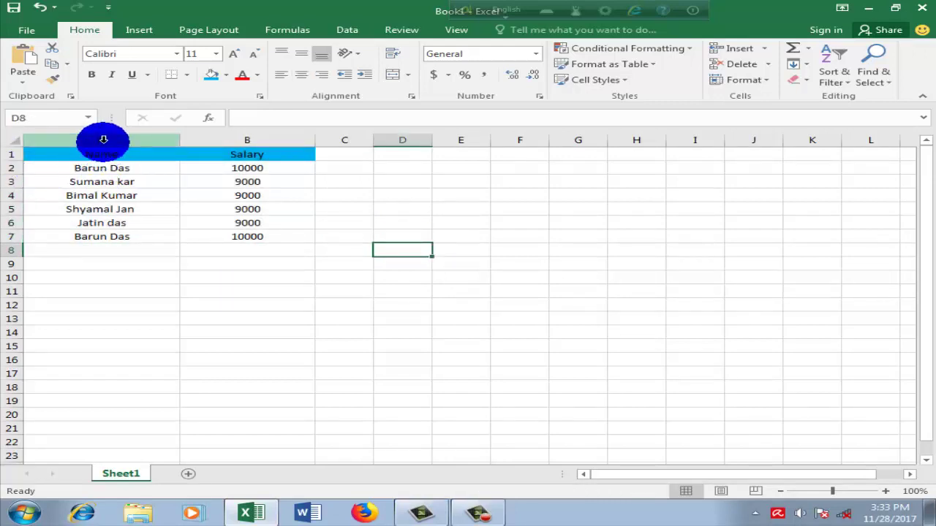
click(10, 168)
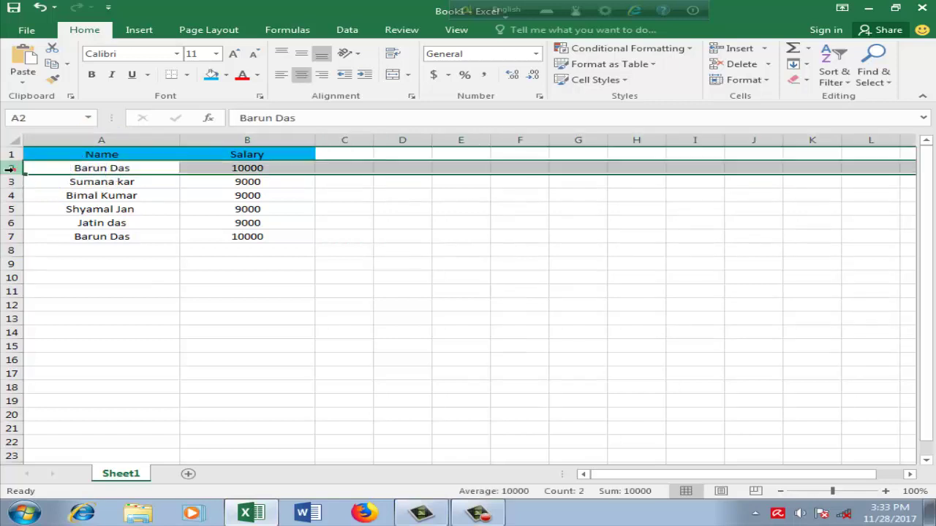
click(438, 234)
mouse_move(94, 154)
mouse_down()
mouse_move(276, 228)
mouse_move(271, 239)
mouse_up()
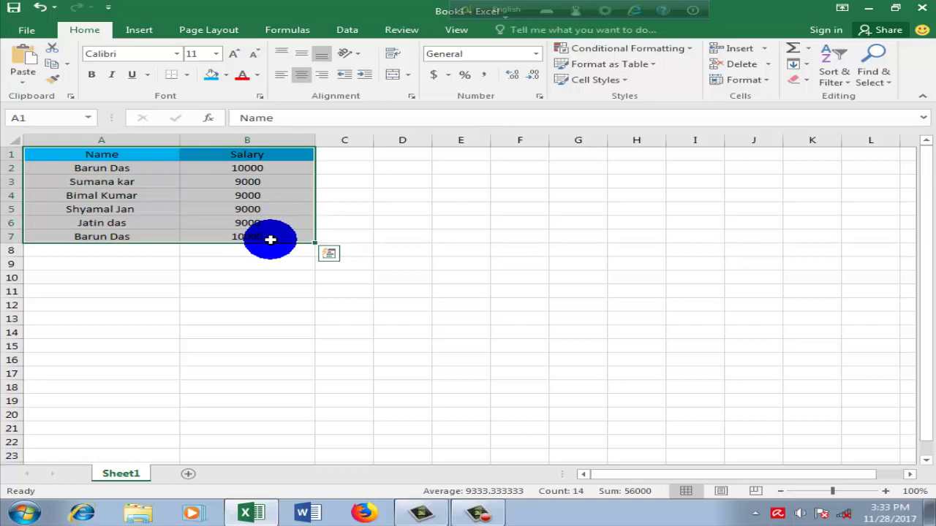
Open a new conditional formatting rule for the Name and Salary table.
click(690, 52)
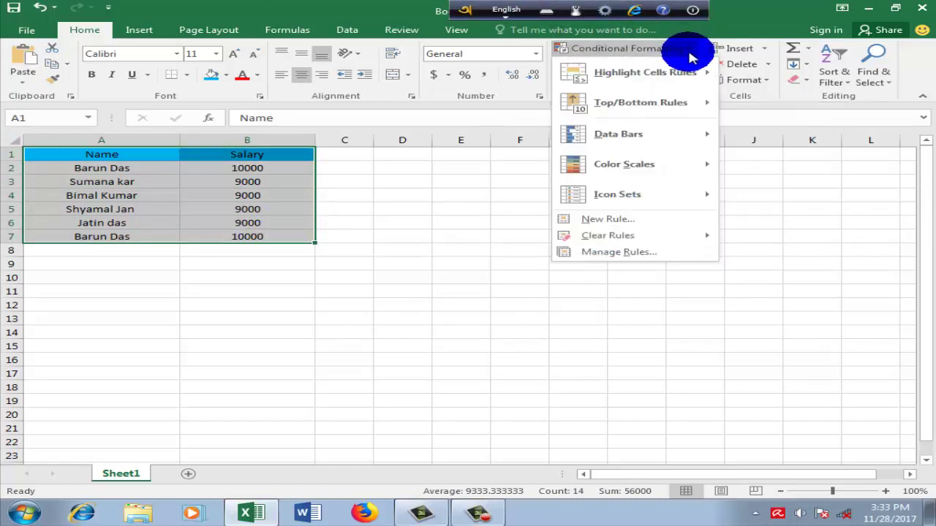
click(621, 219)
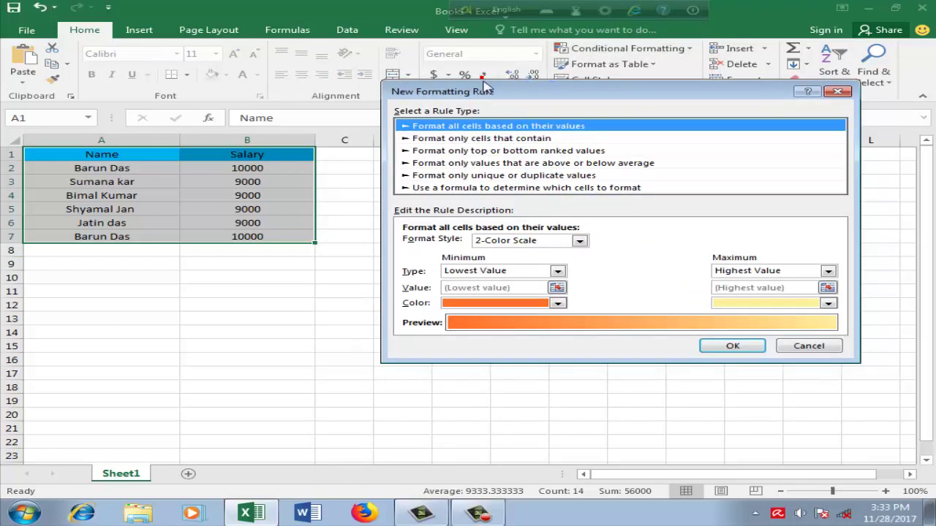
drag(504, 92, 409, 81)
Set a formula rule type with =Countif(A:B,A1)>1 and open its Format Cells settings.
click(366, 177)
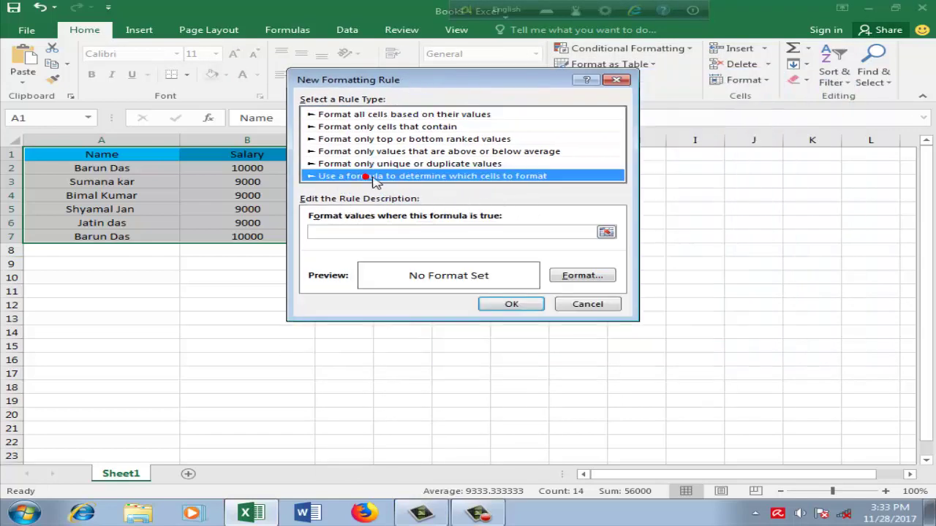
click(362, 234)
text(=Countif(A:B,A1)>1)
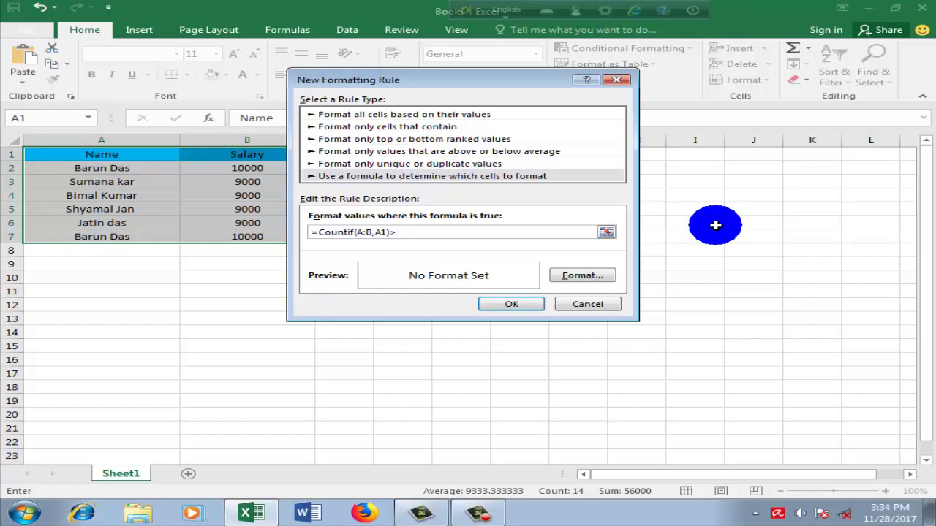
click(593, 276)
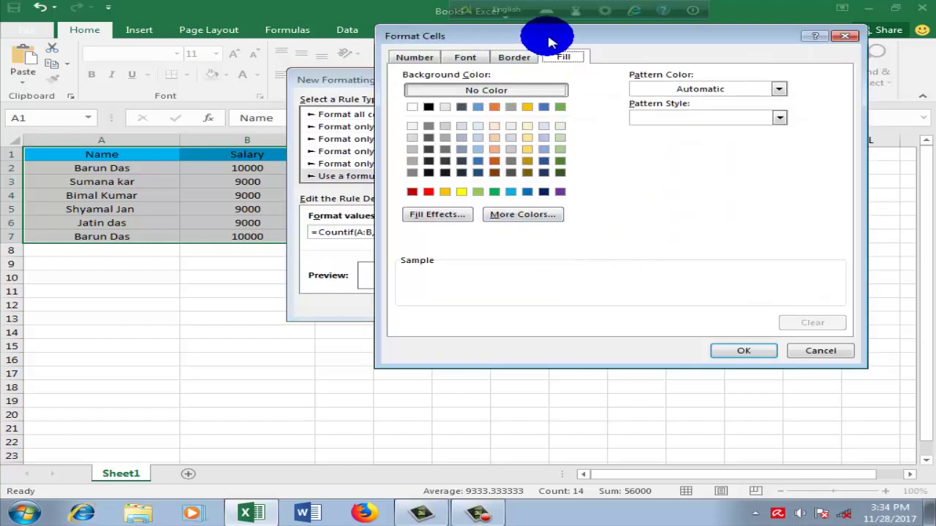
Choose a red fill and apply the Countif(A:B,A1)>1 rule, highlighting duplicate names and salaries.
drag(547, 36, 489, 41)
click(454, 64)
click(411, 64)
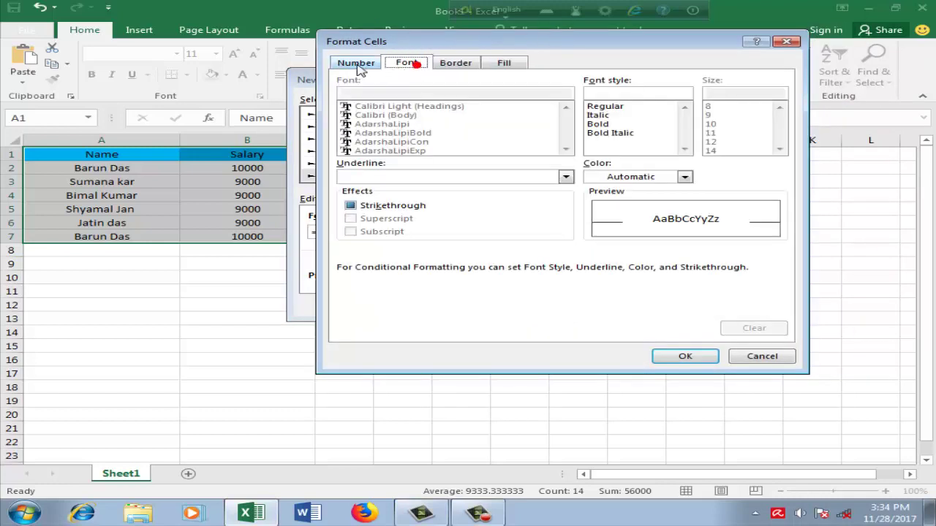
click(356, 65)
click(509, 63)
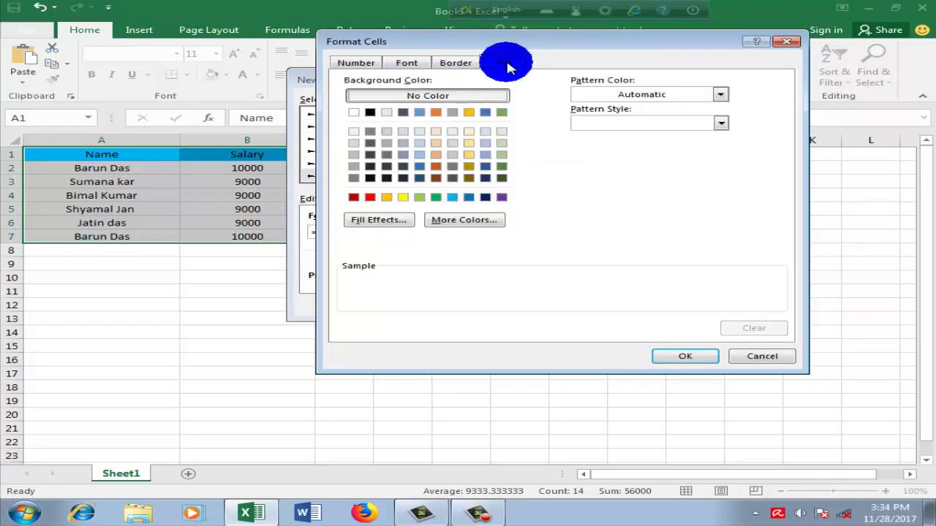
click(371, 197)
click(664, 358)
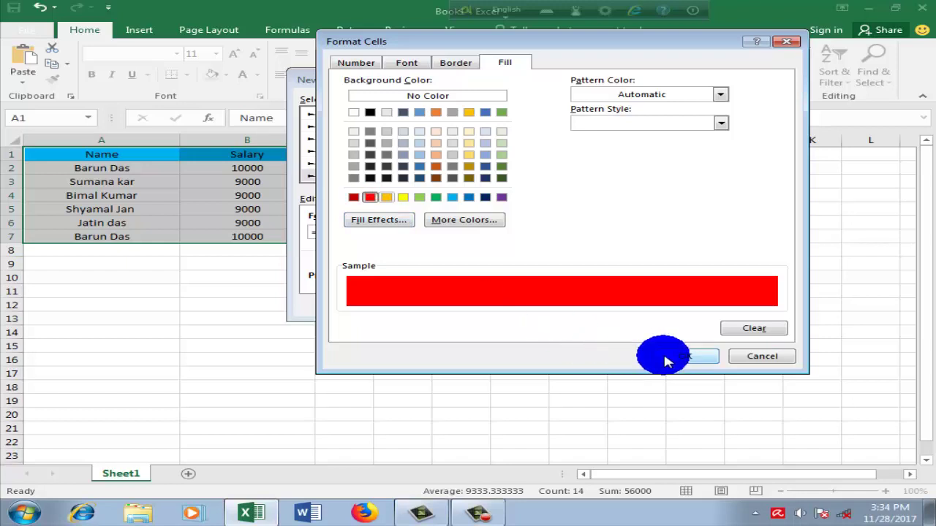
click(515, 306)
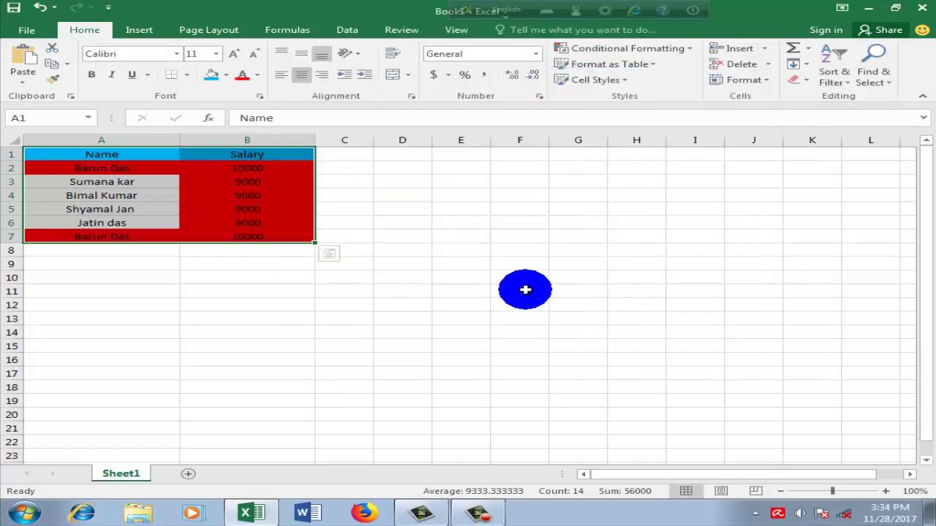
click(525, 290)
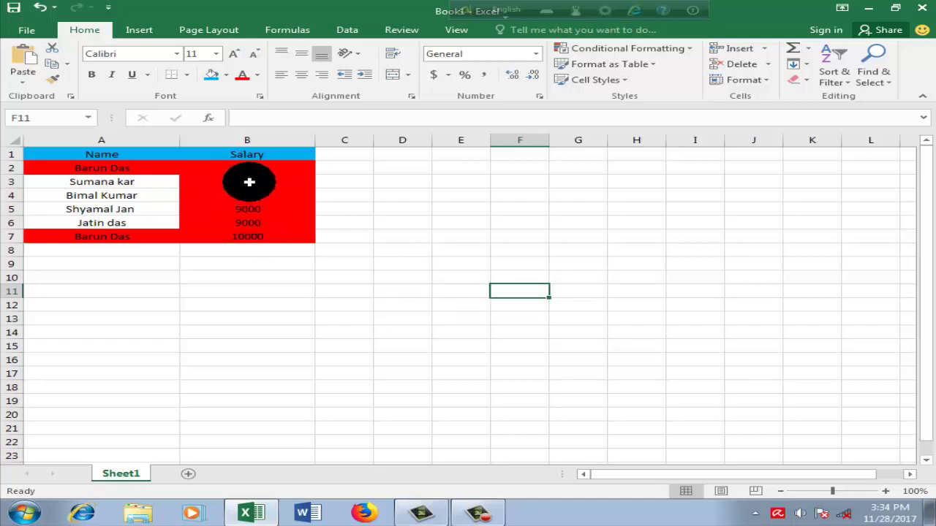
Change the salary in B3 from 9000 to 8000 so its red fill clears.
click(263, 182)
double_click(266, 183)
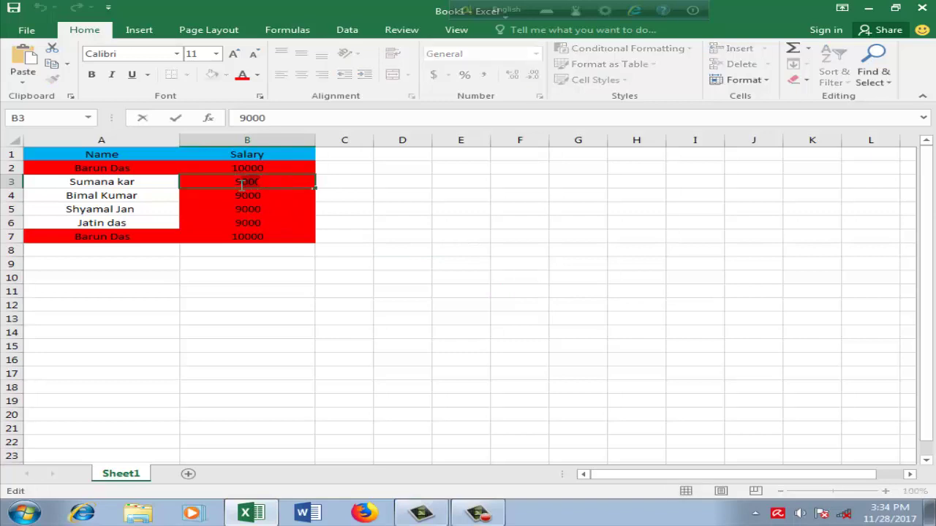
double_click(242, 183)
text(8)
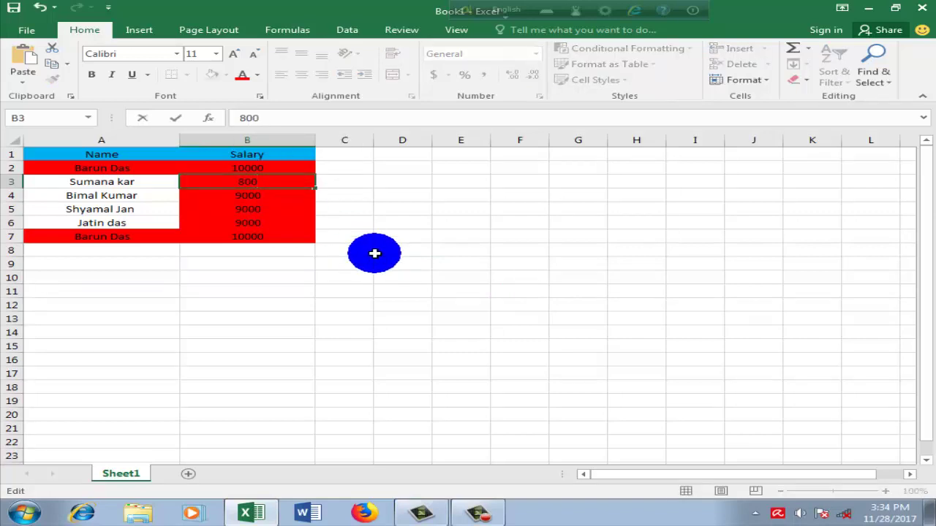
text(0)
key(Return)
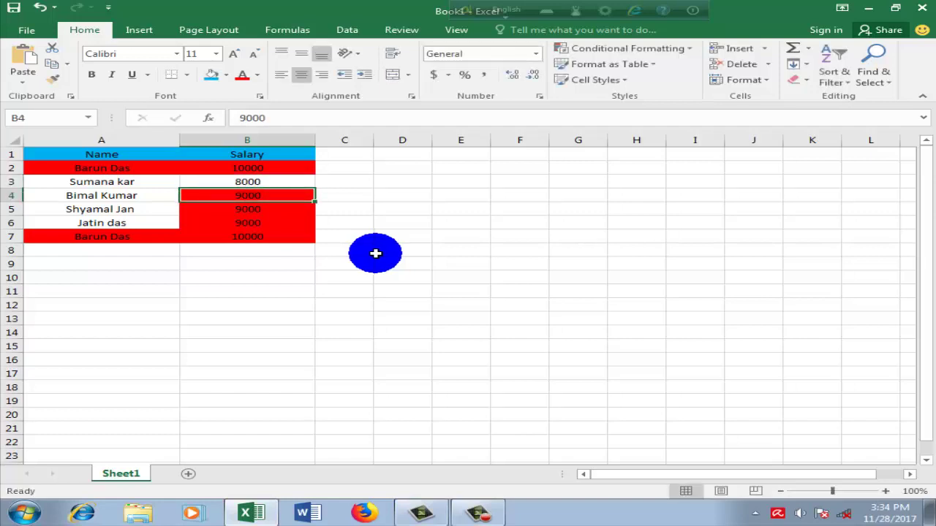
click(375, 252)
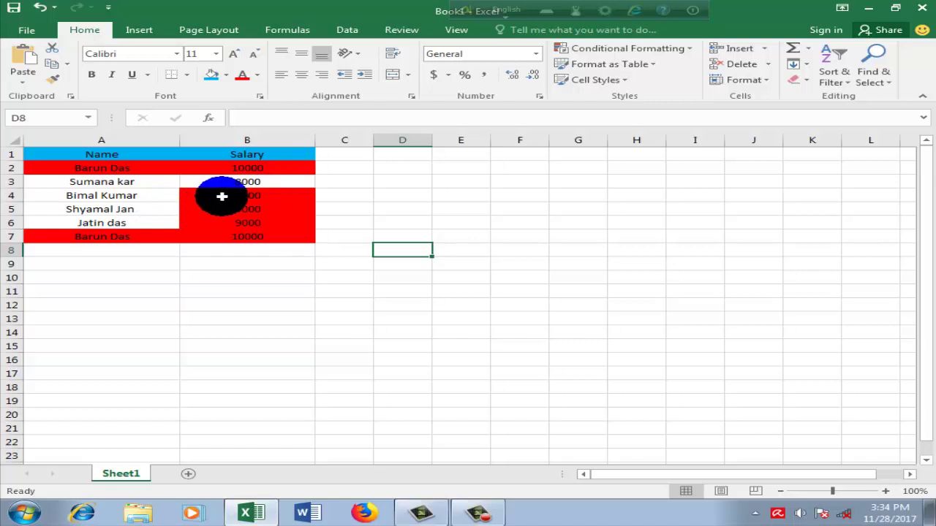
Try 7000 as the salary in B4.
click(229, 196)
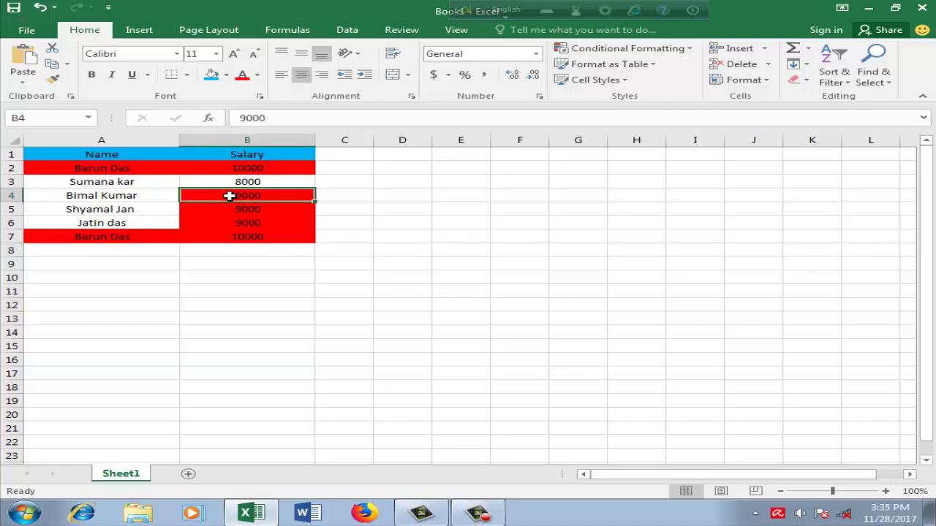
double_click(231, 195)
drag(235, 195, 317, 220)
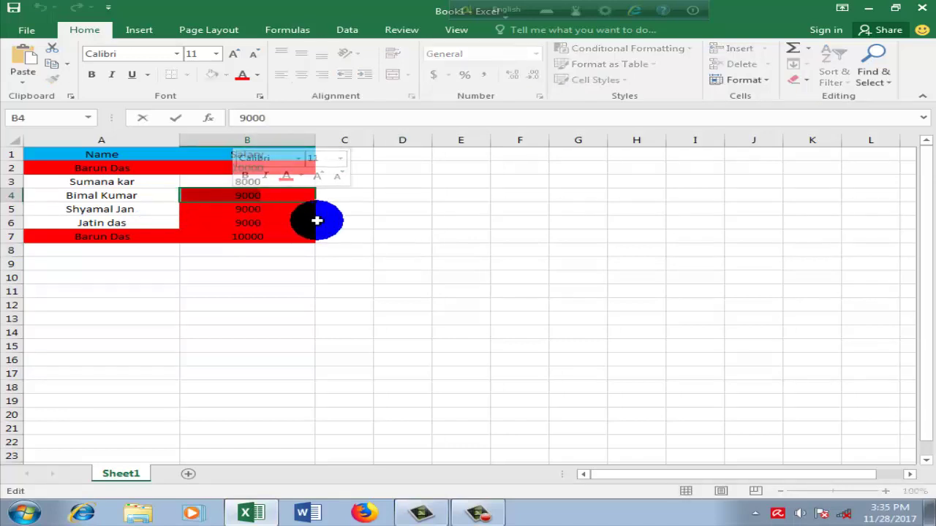
text(7)
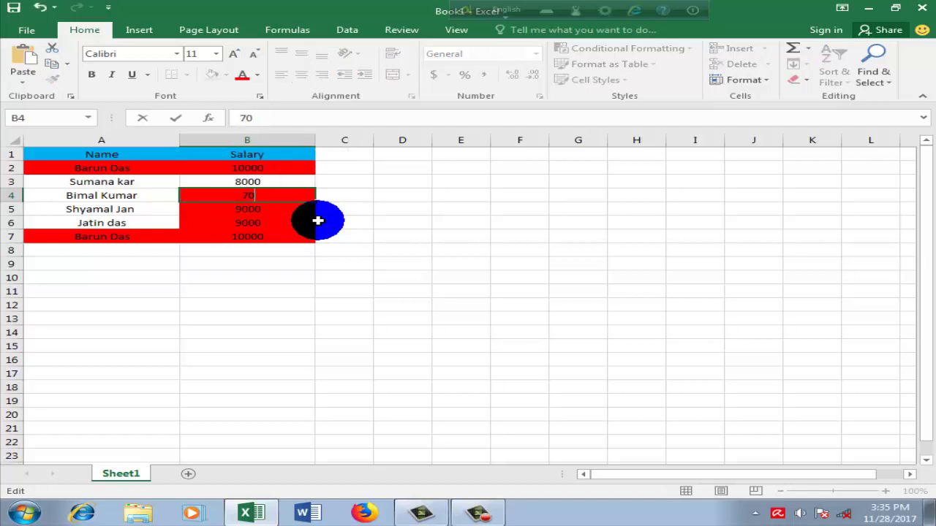
text(00)
key(Return)
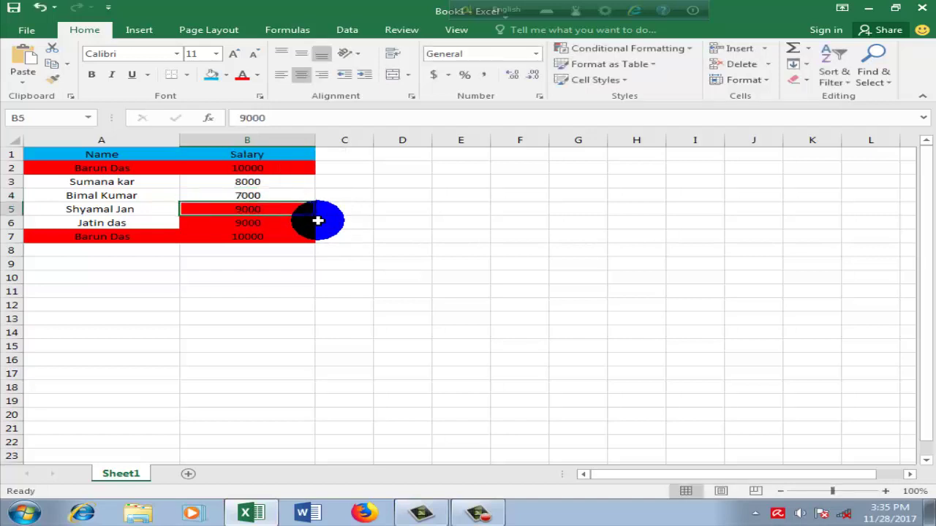
click(367, 232)
Restore B4's salary to 9000, so it is highlighted red as a duplicate again.
click(263, 194)
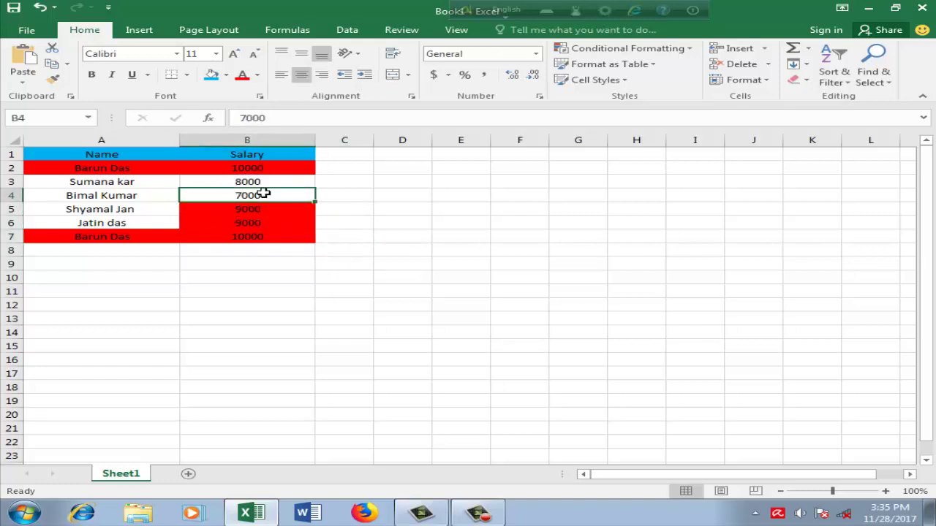
double_click(265, 193)
drag(265, 194, 393, 252)
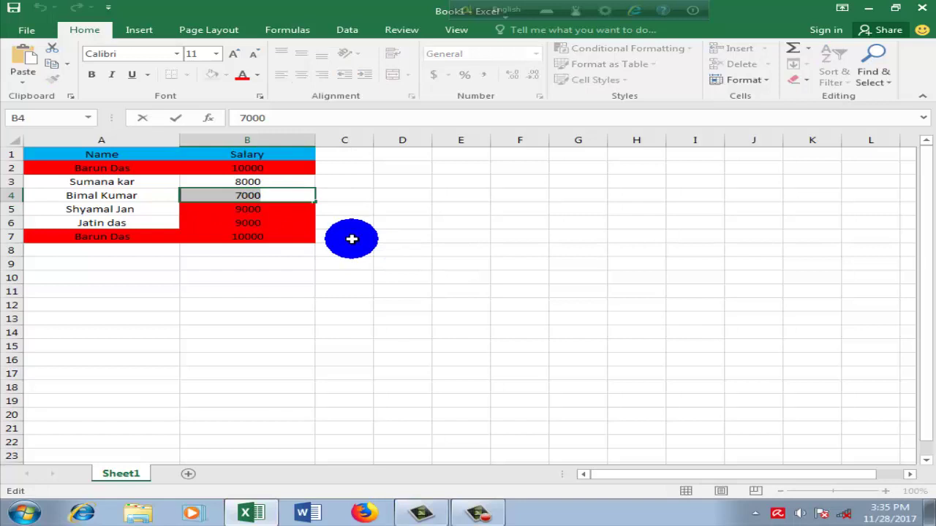
text(8)
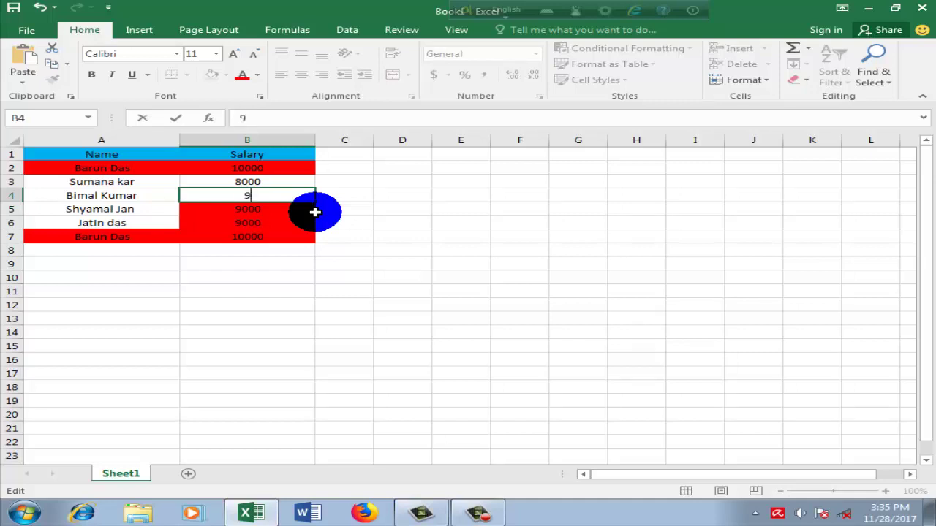
text(0)
text(00)
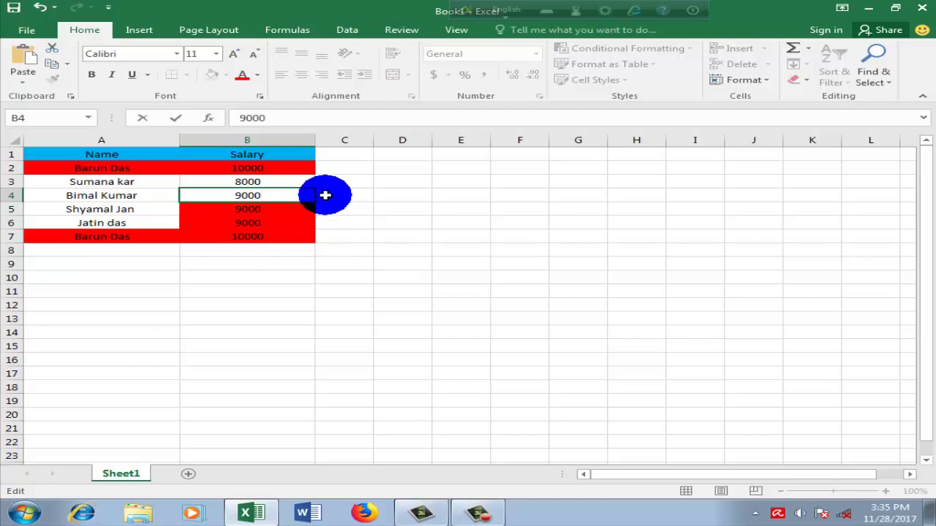
key(Return)
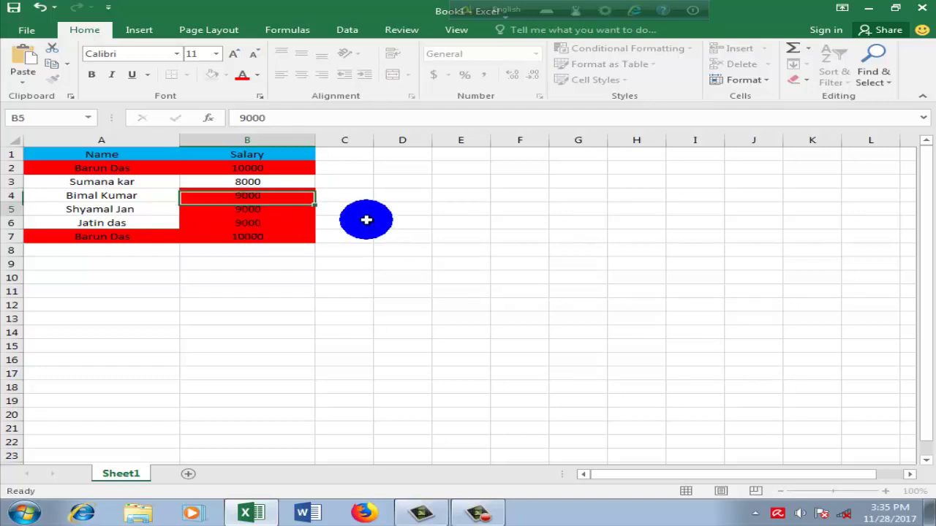
Replace B5's 9000 with 12000 so only true duplicates stay red.
click(392, 213)
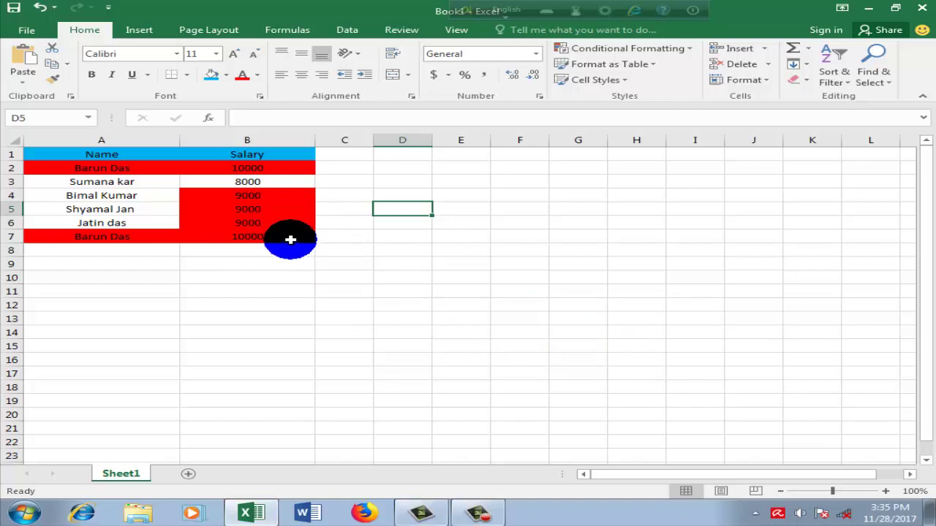
double_click(263, 209)
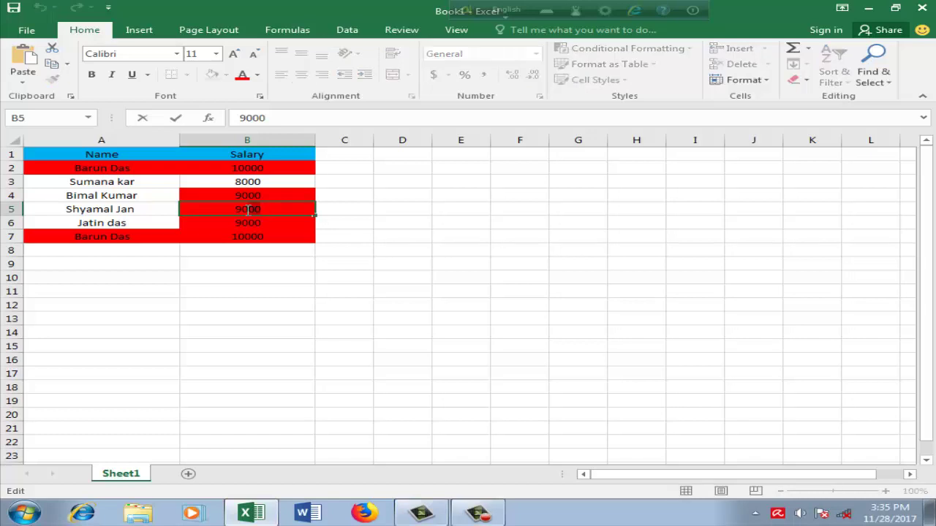
drag(268, 211, 232, 209)
text(12)
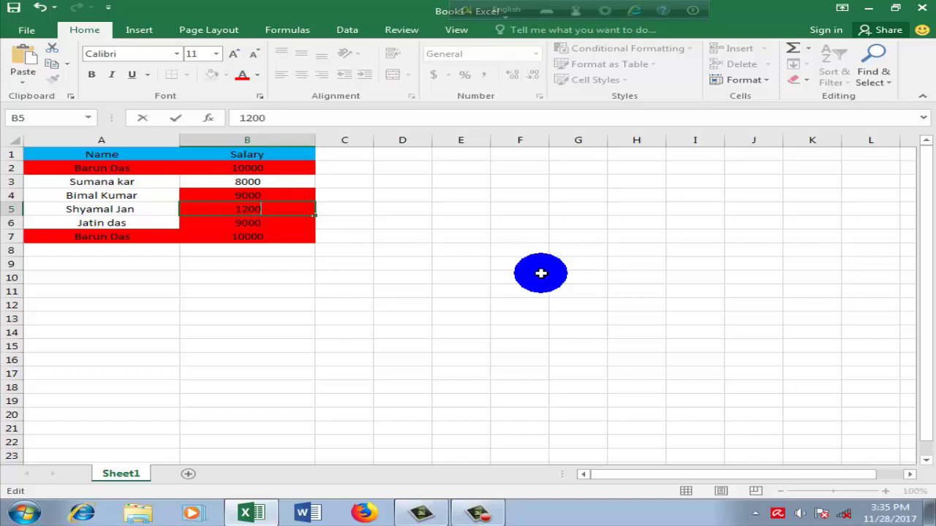
text(0)
key(Return)
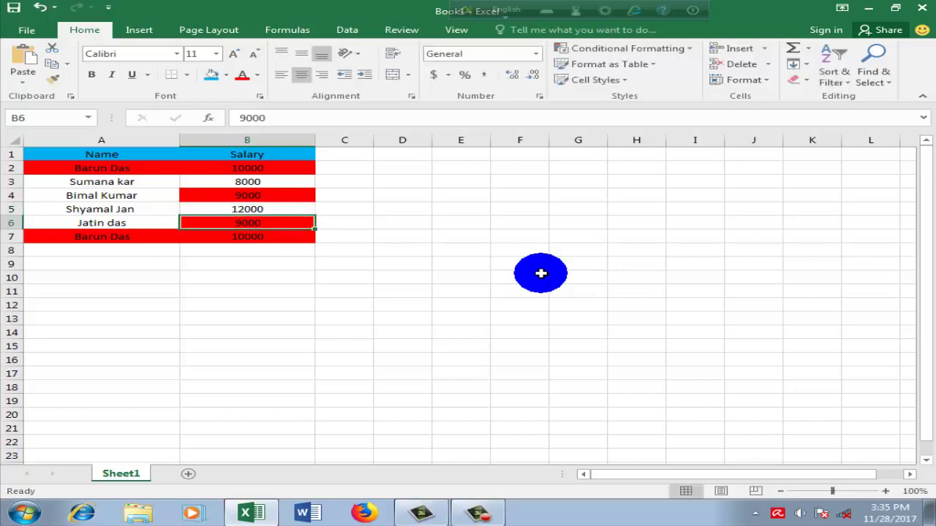
click(443, 279)
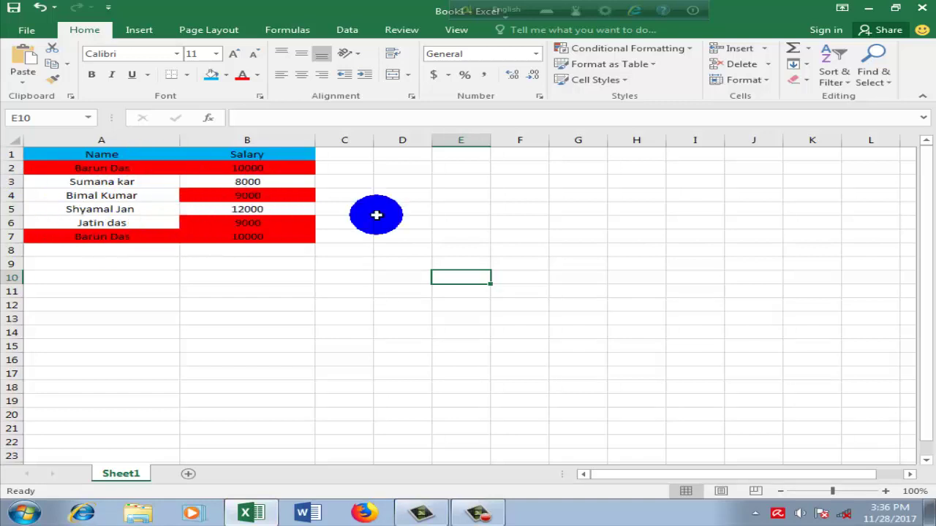
click(413, 236)
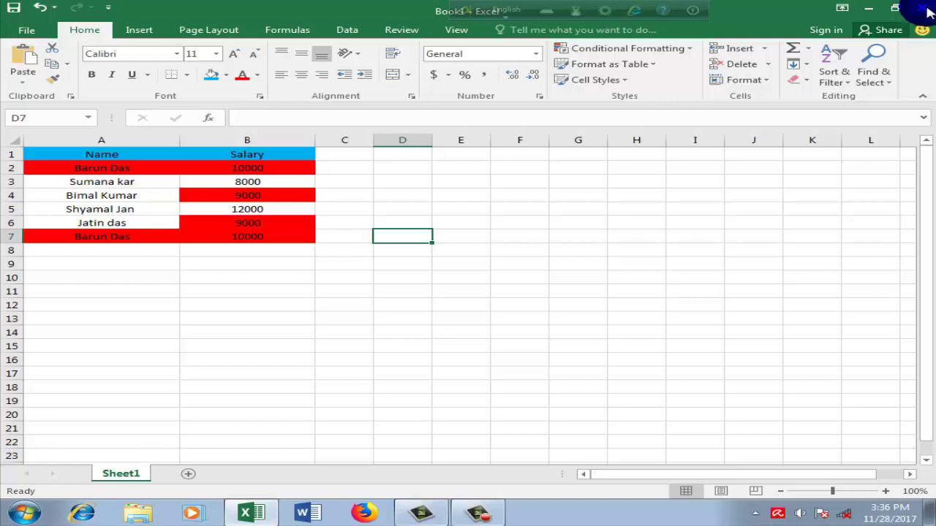
Close the Excel workbook without saving and stop the Camtasia screen recording.
click(925, 9)
click(440, 270)
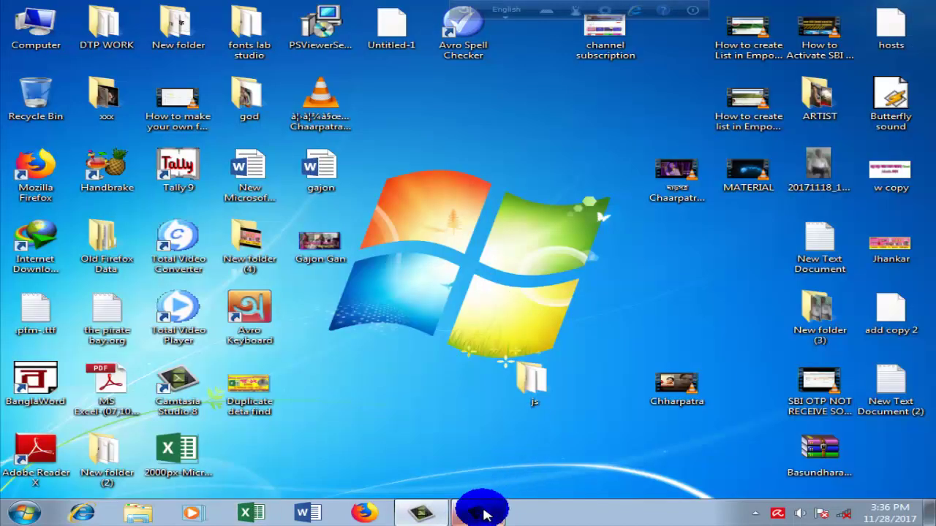
click(479, 512)
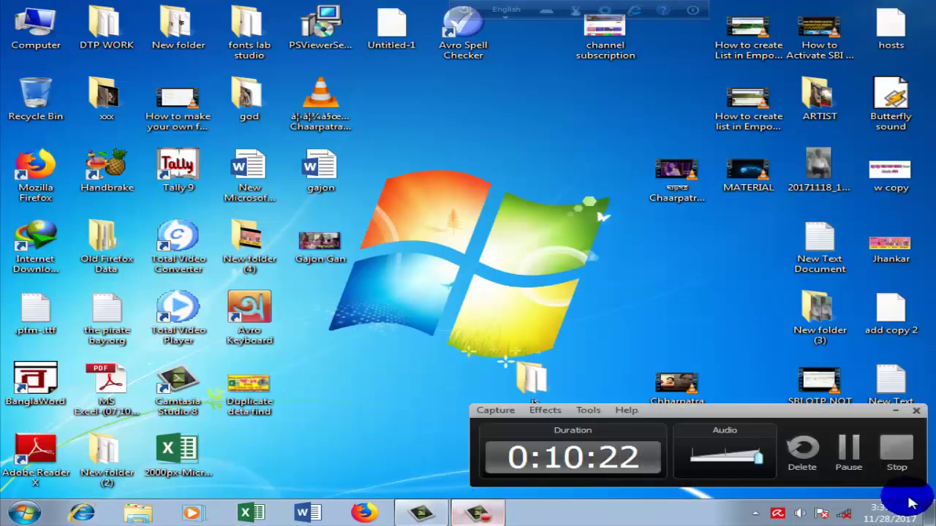
click(890, 452)
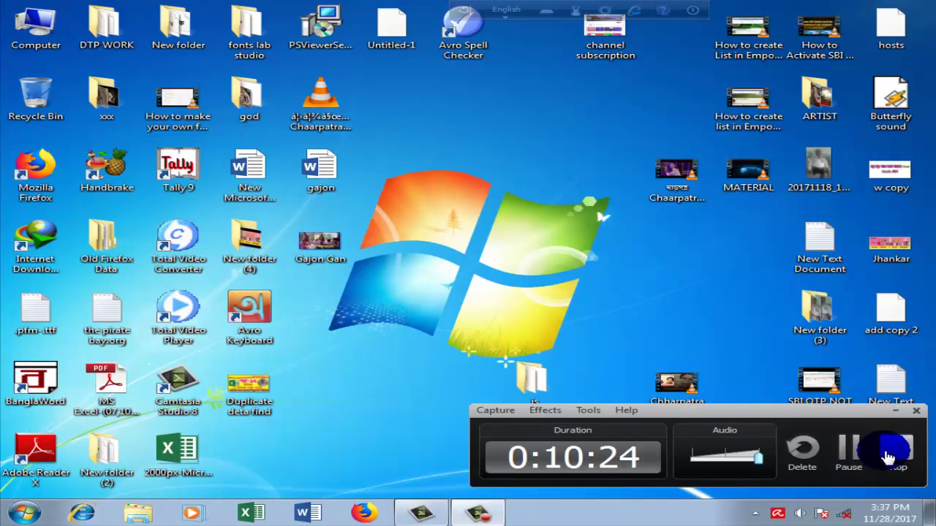